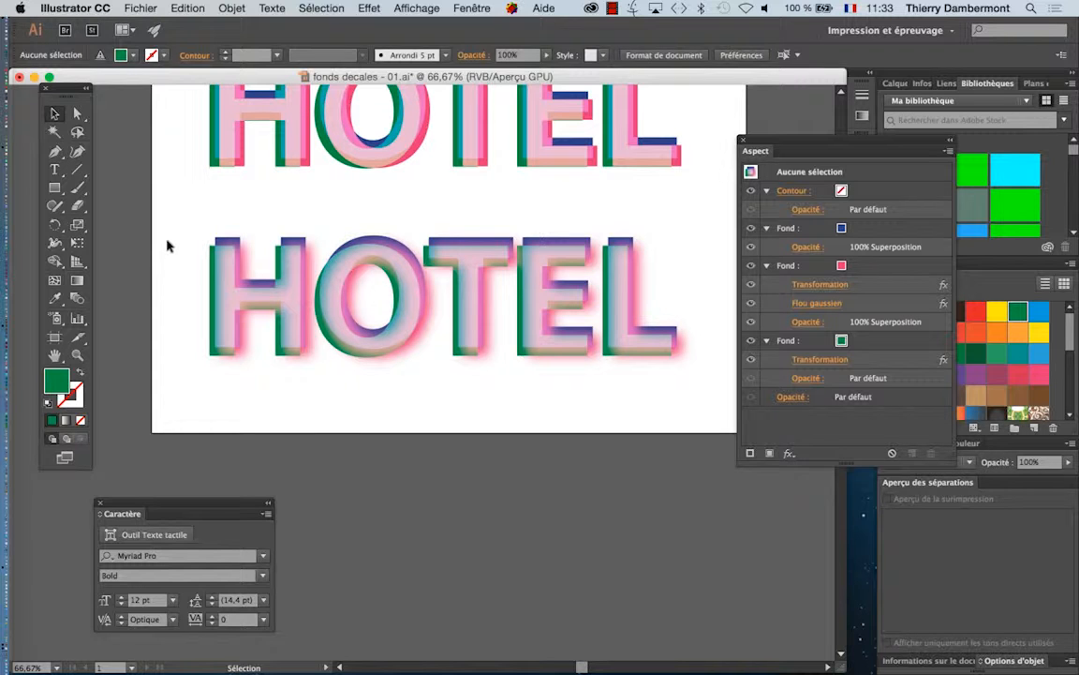
Resize the artboard to about 380 × 147 mm so that it frames only the lower, blurred HOTEL text.
{"action": "left_click", "coordinate": [54, 339]}
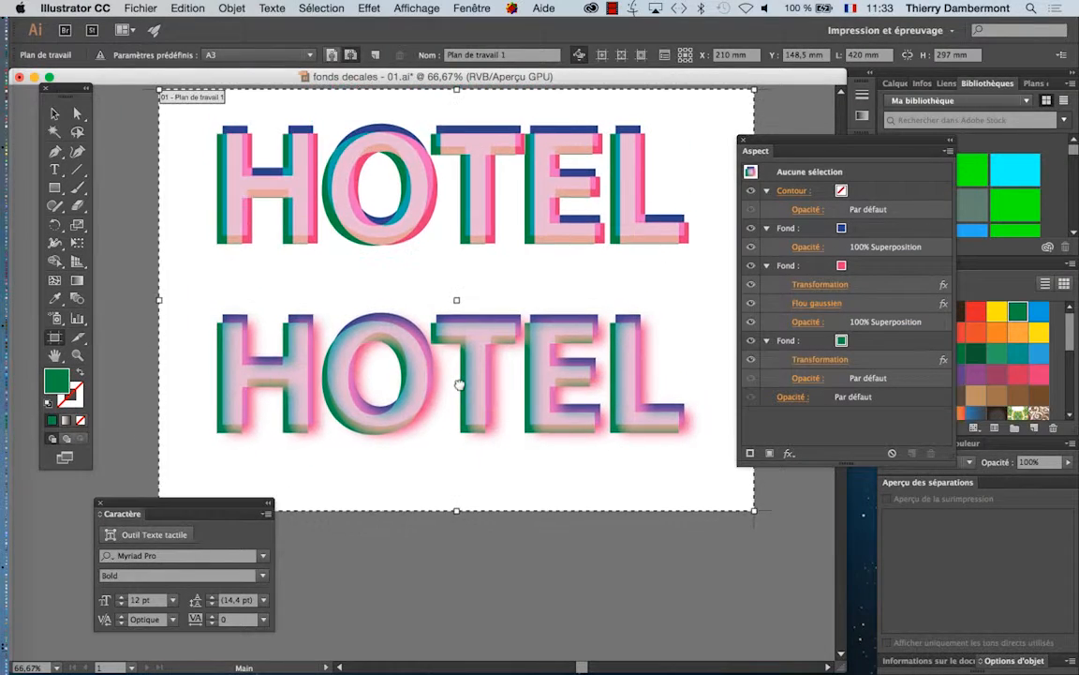
{"action": "left_click_drag", "start_coordinate": [459, 384], "coordinate": [460, 403]}
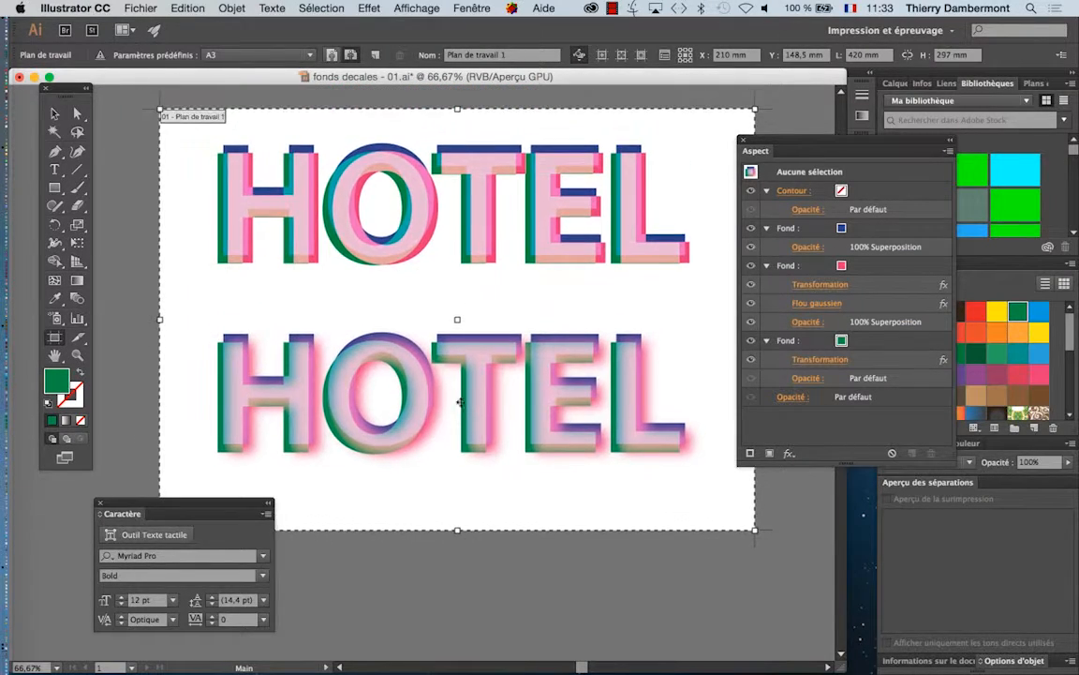
{"action": "left_click_drag", "start_coordinate": [251, 509], "coordinate": [157, 549]}
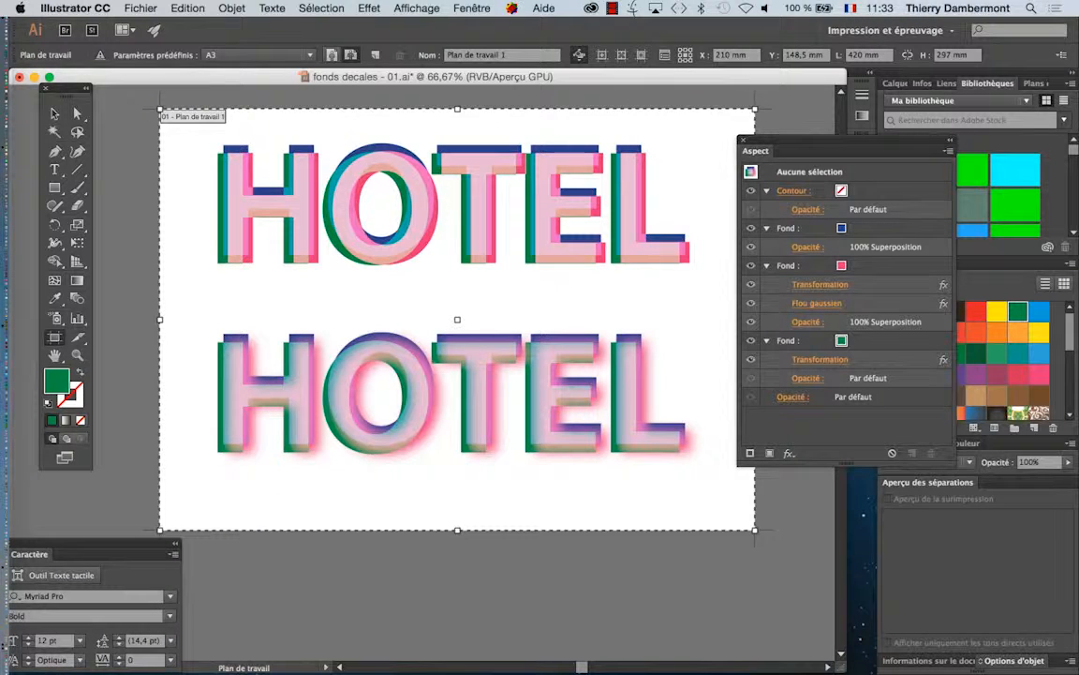
{"action": "left_click_drag", "start_coordinate": [459, 109], "coordinate": [458, 293]}
{"action": "left_click_drag", "start_coordinate": [457, 529], "coordinate": [457, 497]}
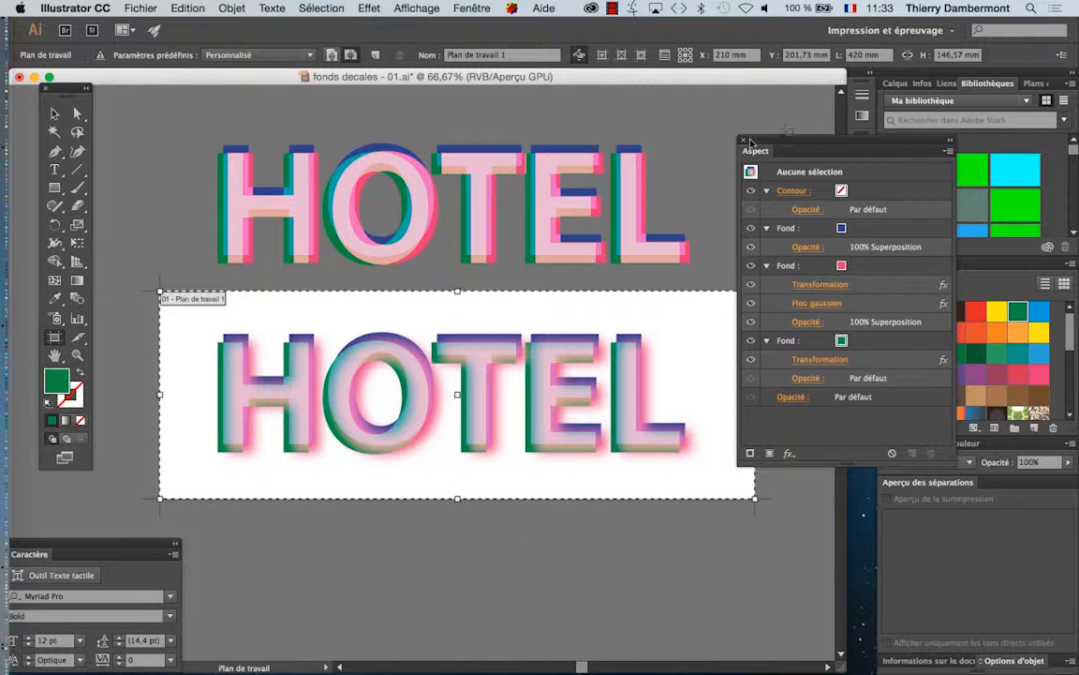
{"action": "left_click_drag", "start_coordinate": [751, 141], "coordinate": [827, 139]}
{"action": "left_click_drag", "start_coordinate": [755, 394], "coordinate": [728, 394]}
{"action": "left_click_drag", "start_coordinate": [160, 394], "coordinate": [190, 394]}
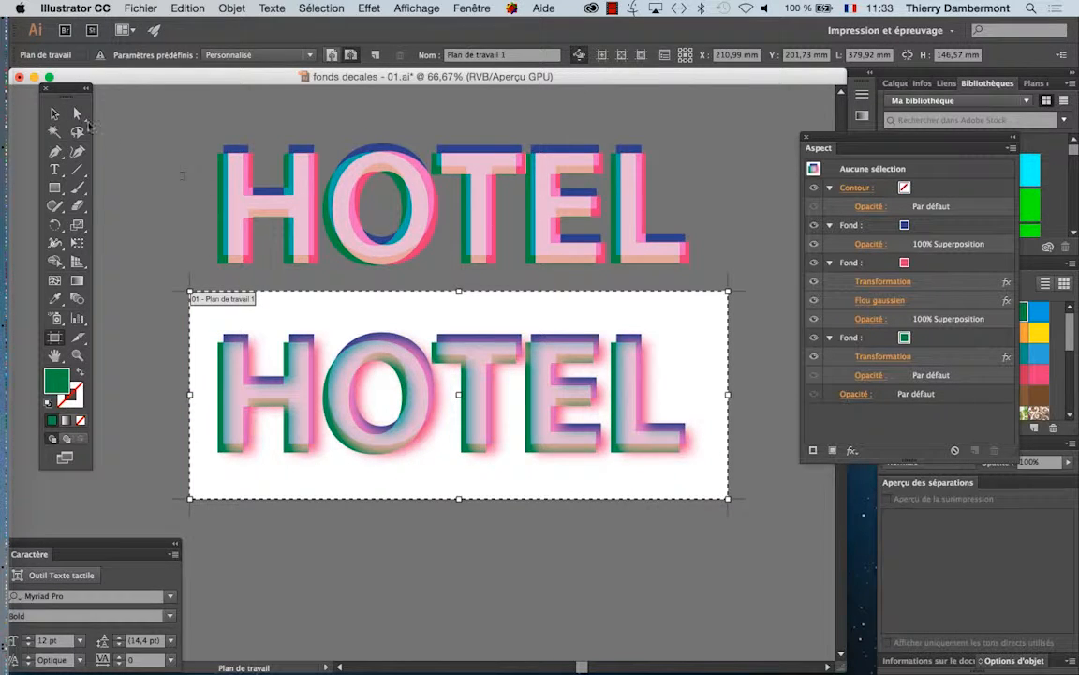
{"action": "left_click", "coordinate": [55, 113]}
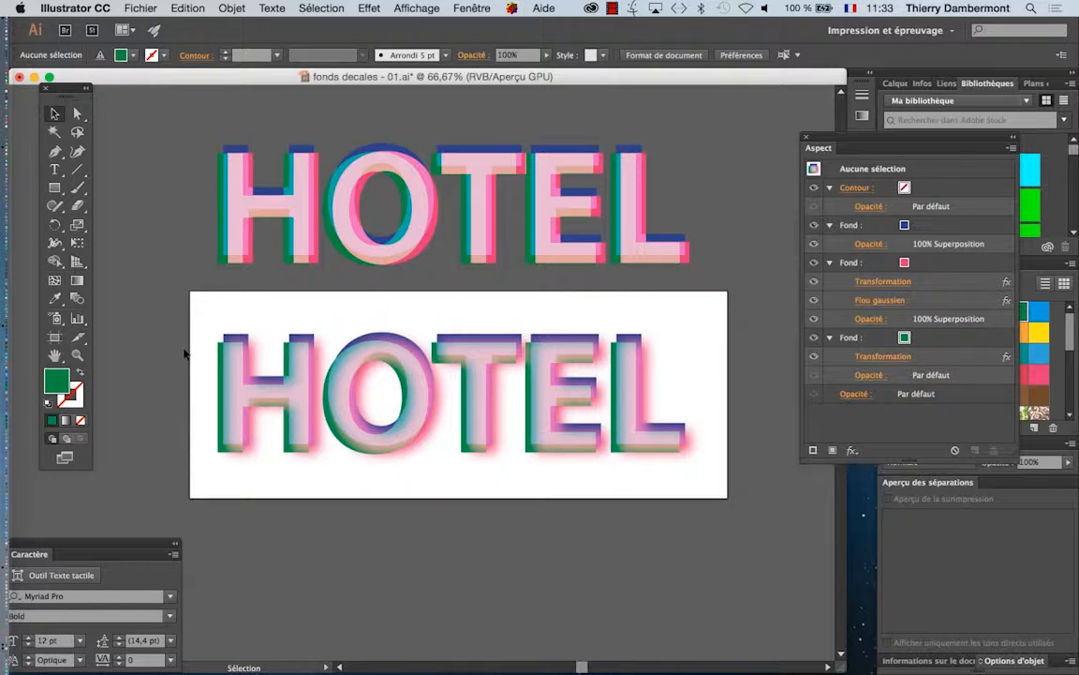
Save the document as a new file named fonds decales - 02.ai with the default Illustrator options and close it.
{"action": "left_click", "coordinate": [140, 7]}
{"action": "left_click", "coordinate": [181, 134]}
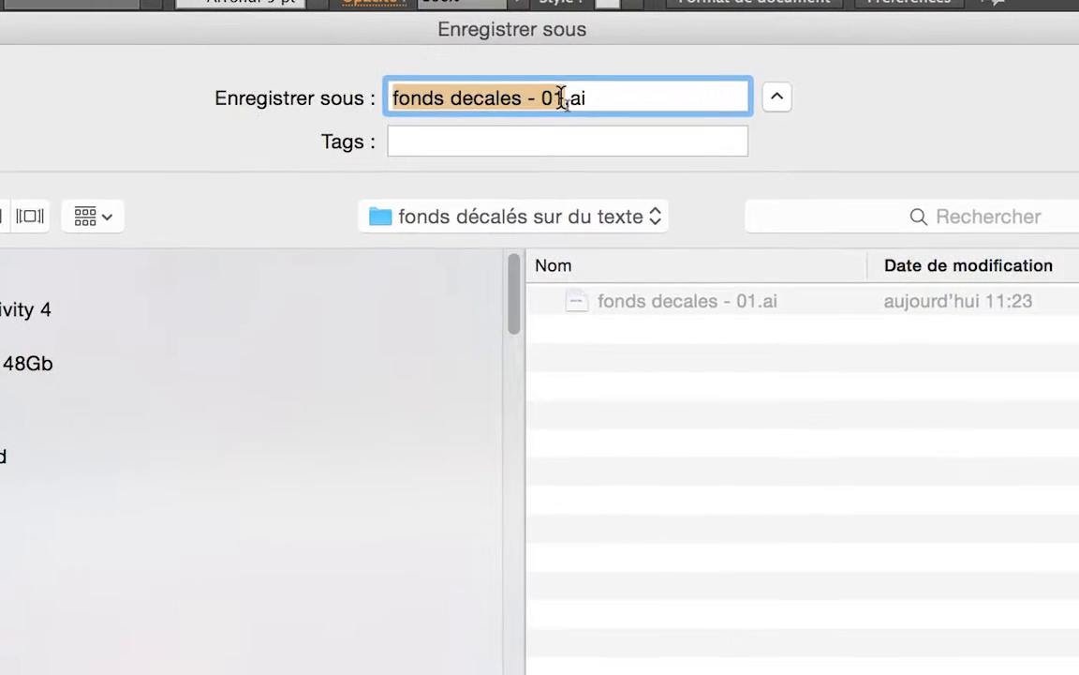
{"action": "left_click", "coordinate": [562, 99]}
{"action": "key", "text": "BackSpace"}
{"action": "type", "text": "2"}
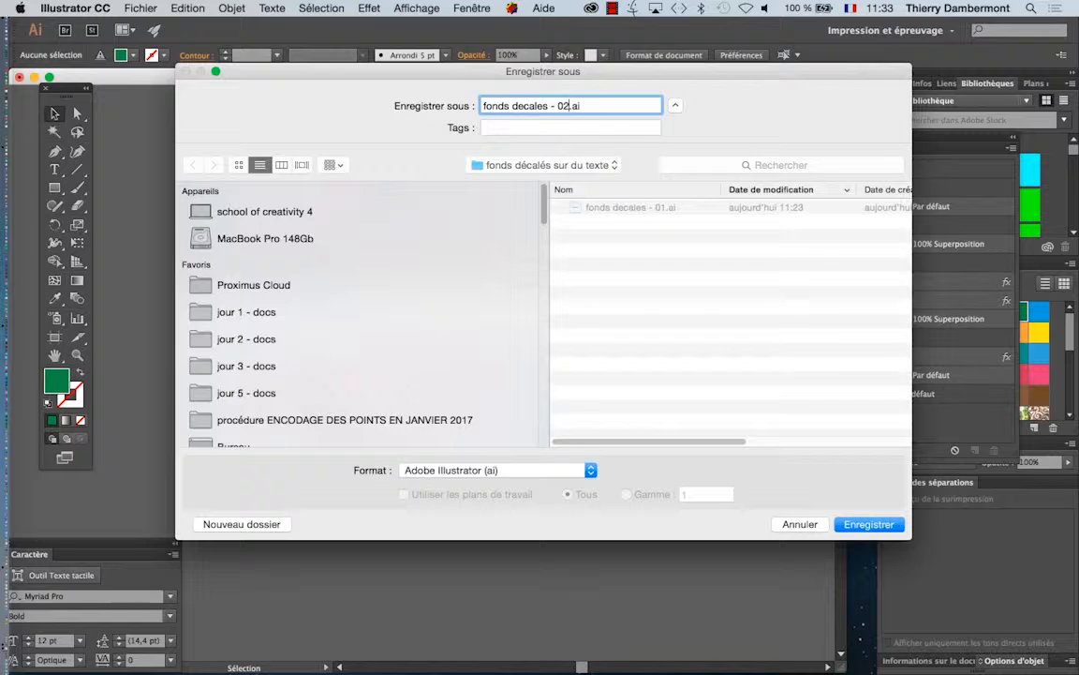
{"action": "key", "text": "Return"}
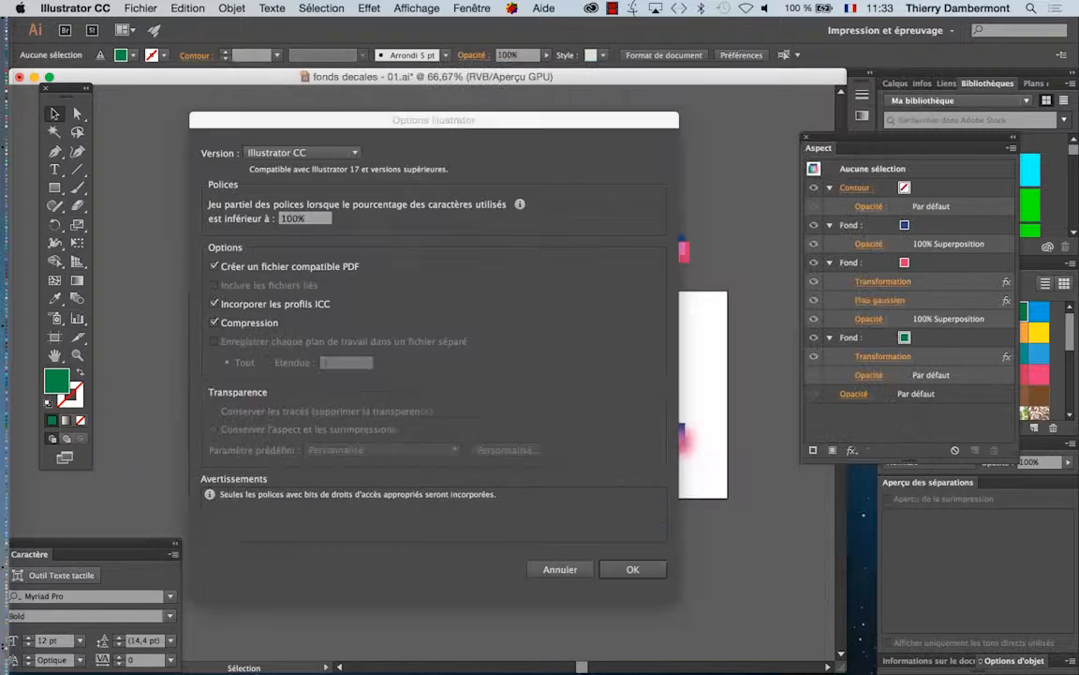
{"action": "key", "text": "Return"}
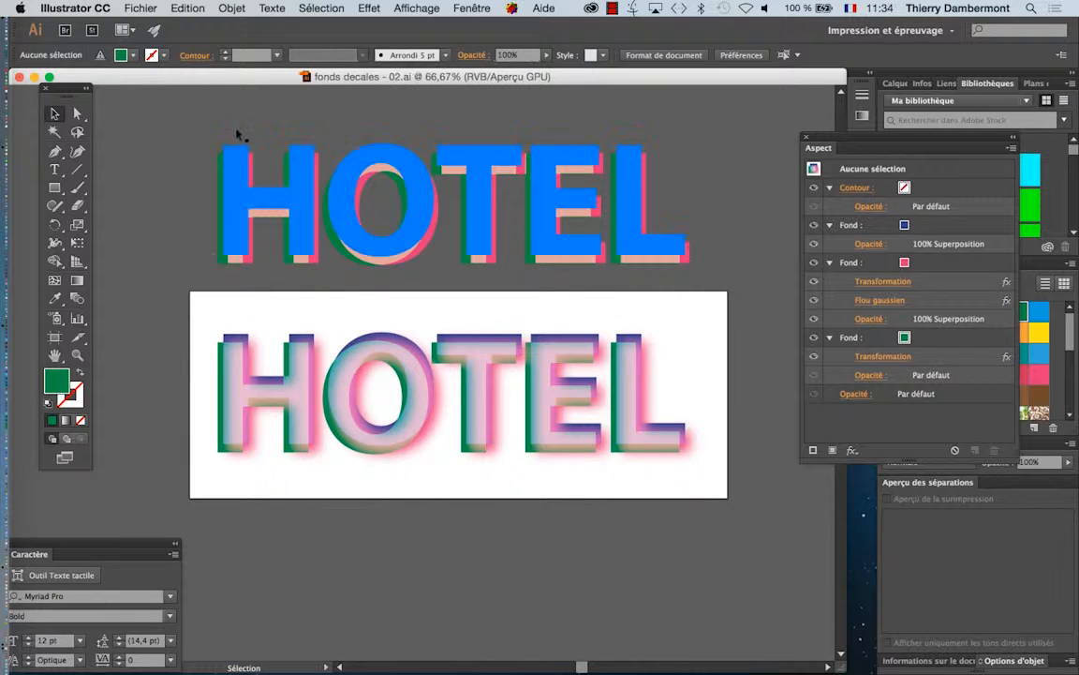
{"action": "scroll", "coordinate": [142, 157], "scroll_direction": "down", "scroll_amount": 1}
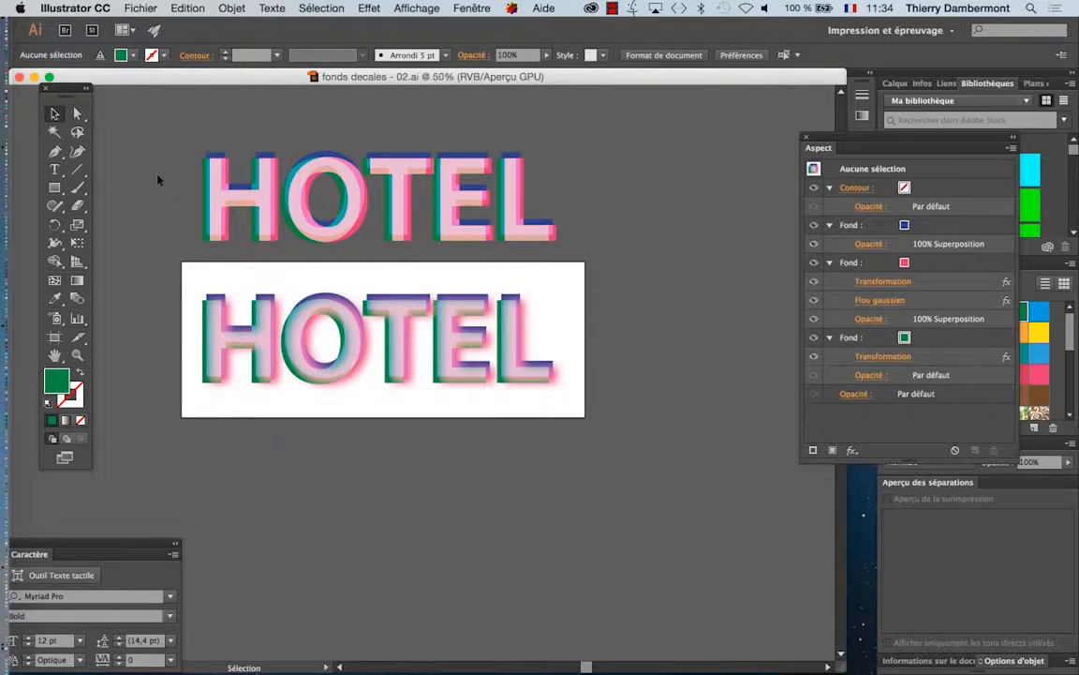
{"action": "left_click", "coordinate": [19, 78]}
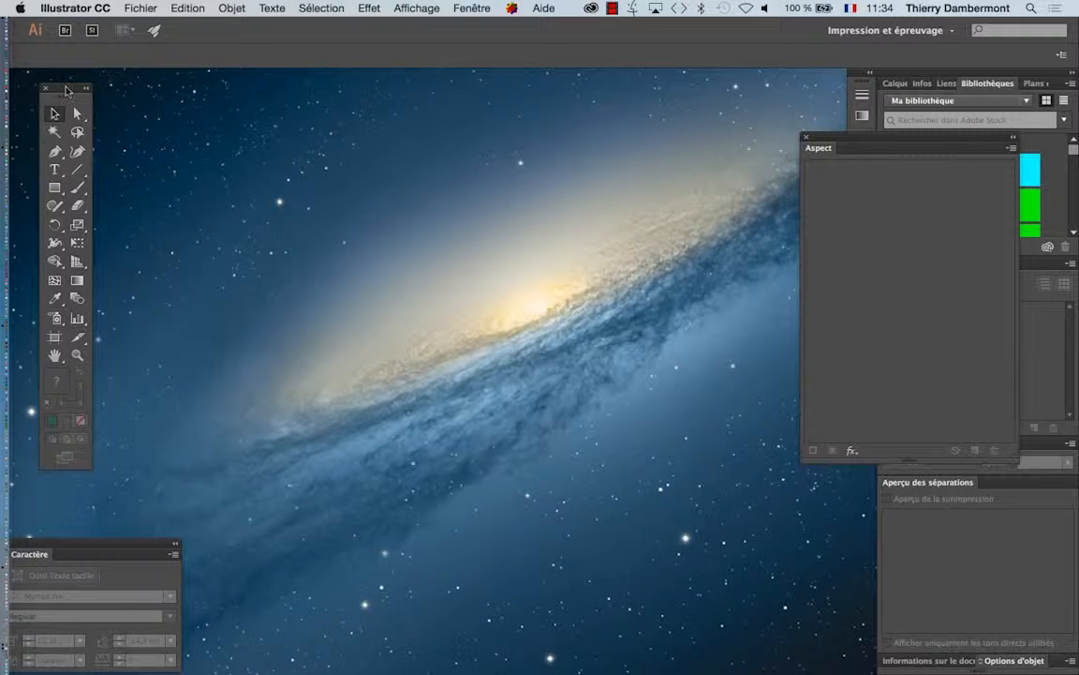
Create a new blank document with the proposed settings.
{"action": "left_click_drag", "start_coordinate": [65, 89], "coordinate": [53, 88]}
{"action": "left_click", "coordinate": [141, 7]}
{"action": "left_click", "coordinate": [150, 26]}
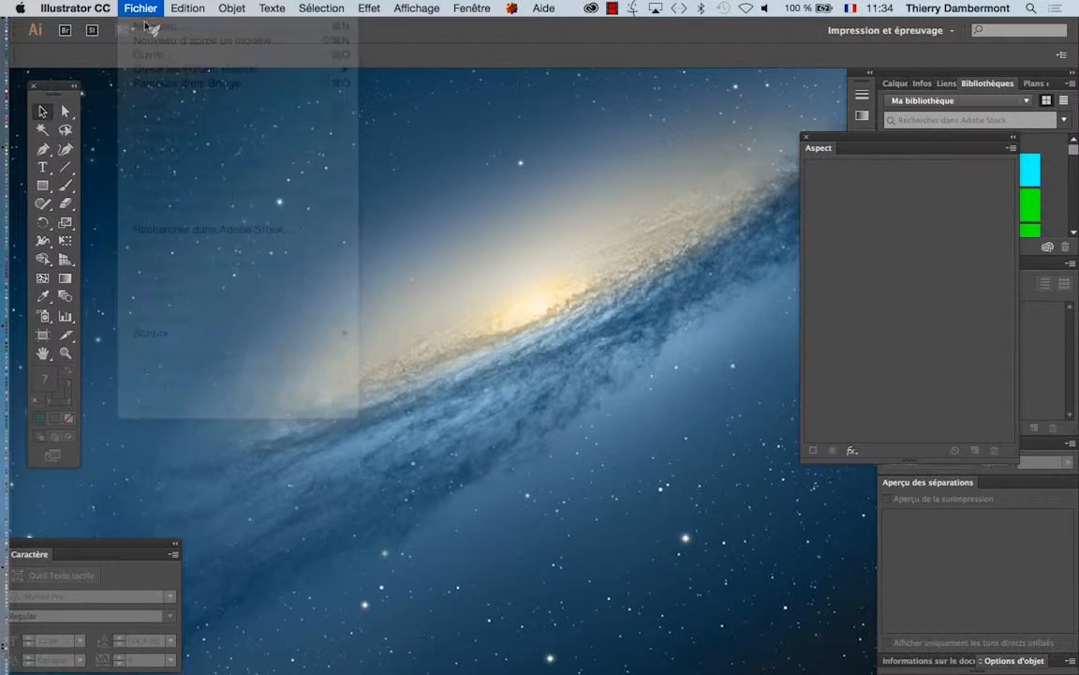
{"action": "left_click", "coordinate": [712, 518]}
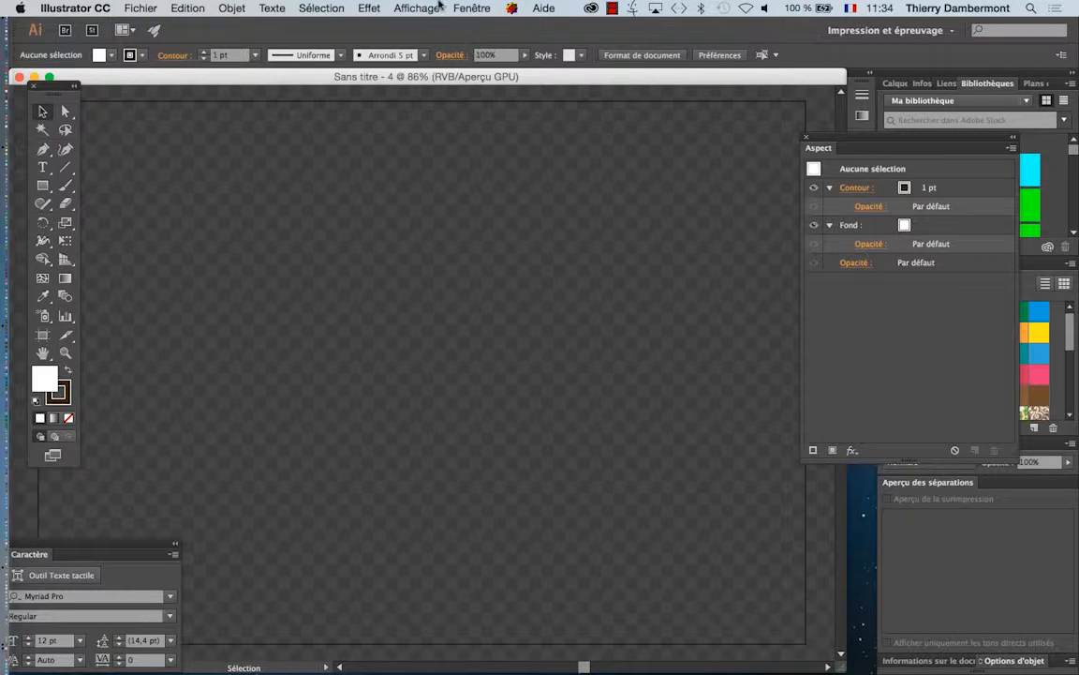
Hide the transparency grid and show the whole artboard.
{"action": "left_click", "coordinate": [399, 8]}
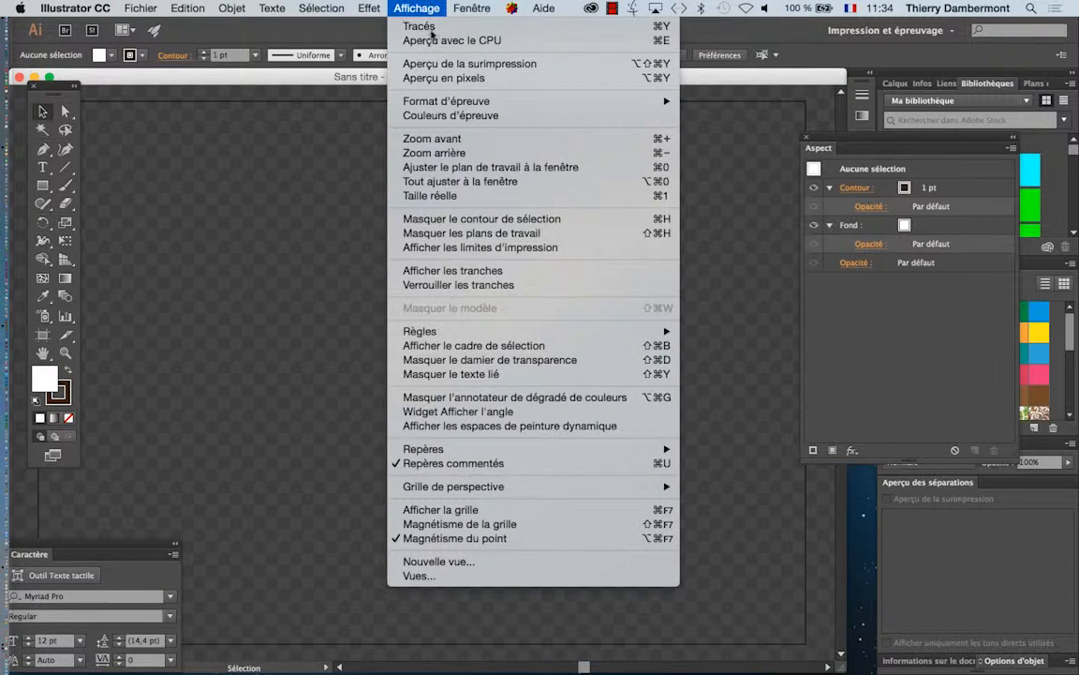
{"action": "mouse_move", "coordinate": [550, 488]}
{"action": "left_click", "coordinate": [549, 363]}
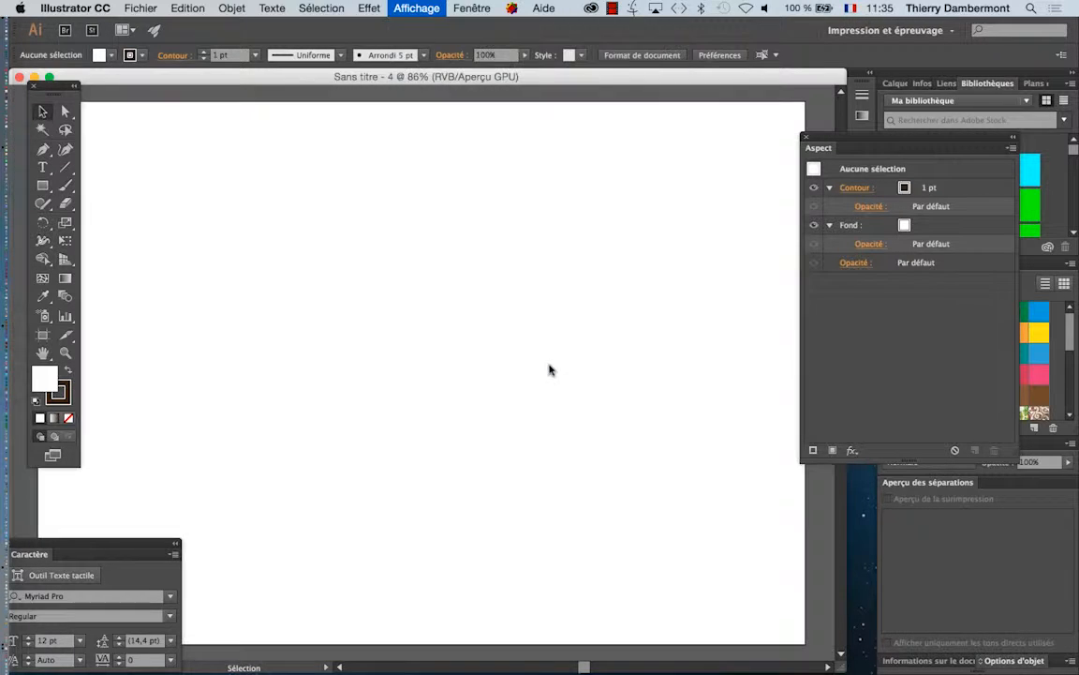
{"action": "key", "text": "super+0"}
{"action": "scroll", "coordinate": [346, 312], "scroll_direction": "down", "scroll_amount": 3}
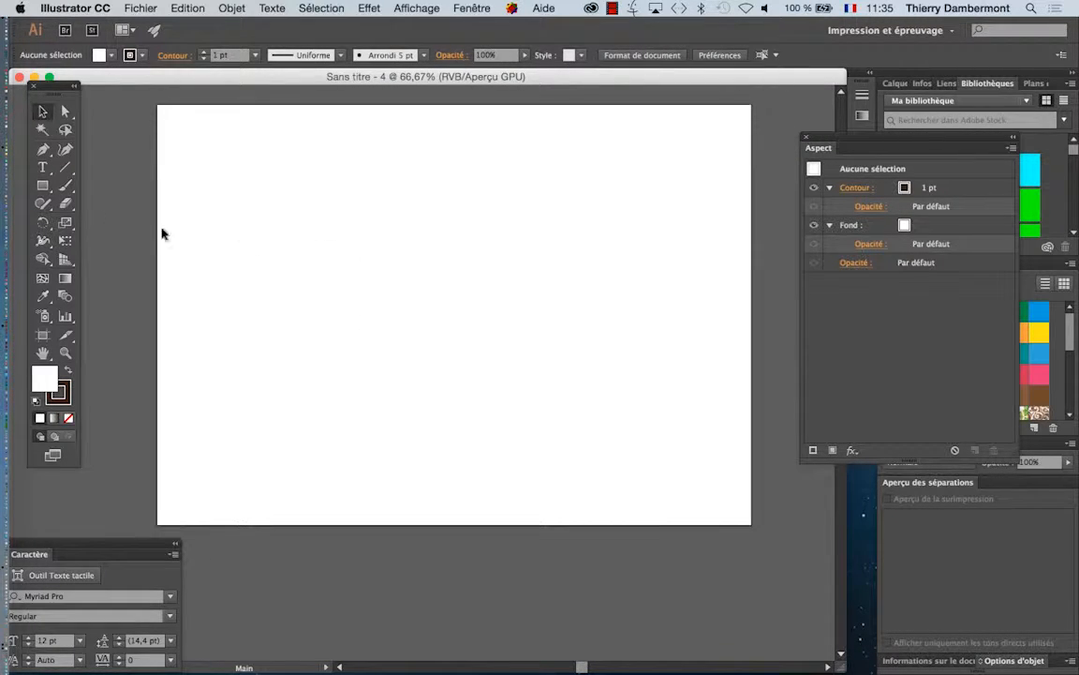
Draw a rectangle in the upper-left area of the artboard.
{"action": "left_click", "coordinate": [42, 186]}
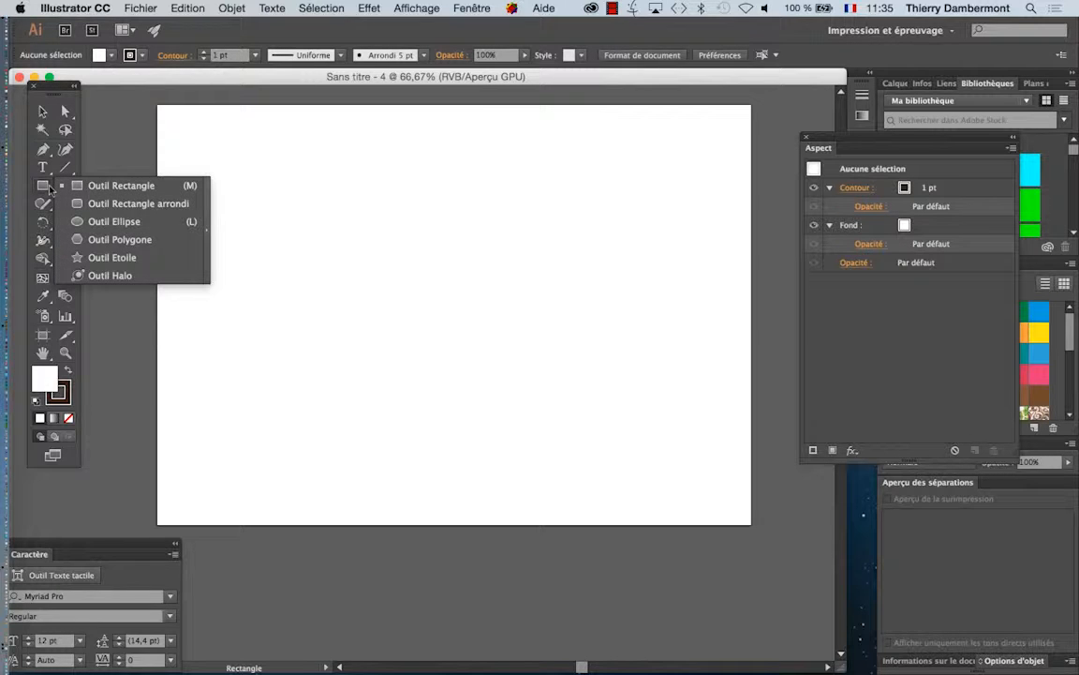
{"action": "left_click", "coordinate": [120, 185]}
{"action": "left_click_drag", "start_coordinate": [164, 144], "coordinate": [364, 252]}
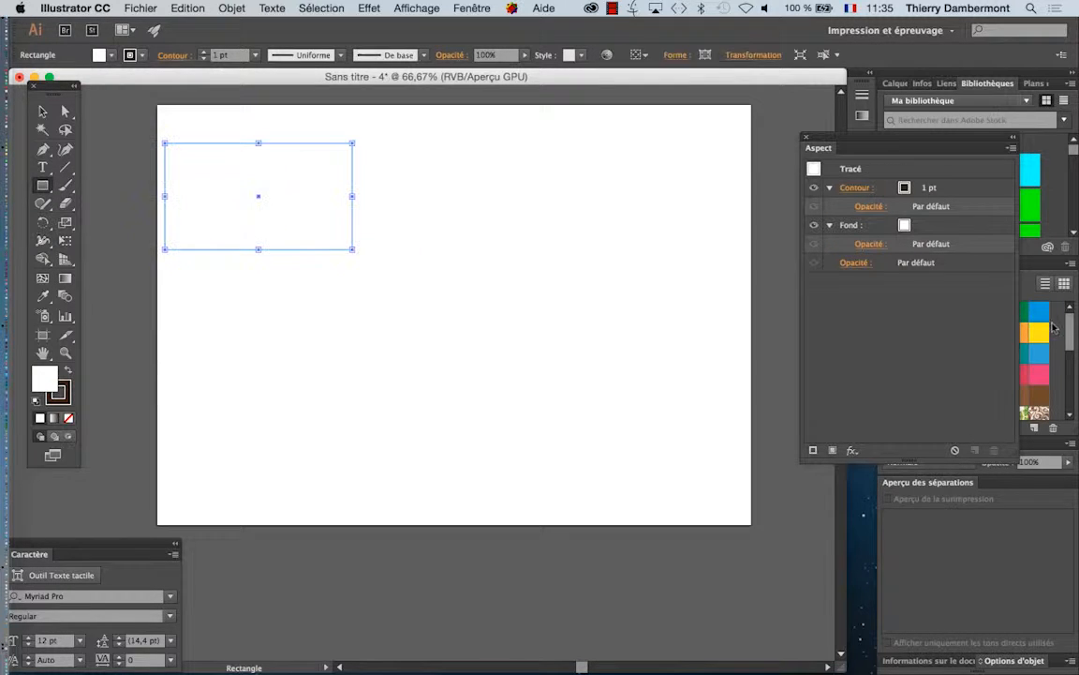
Move the Appearance panel out of the way, then float the Swatches panel beside the artboard and enlarge it to show all swatches.
{"action": "left_click_drag", "start_coordinate": [851, 142], "coordinate": [623, 422]}
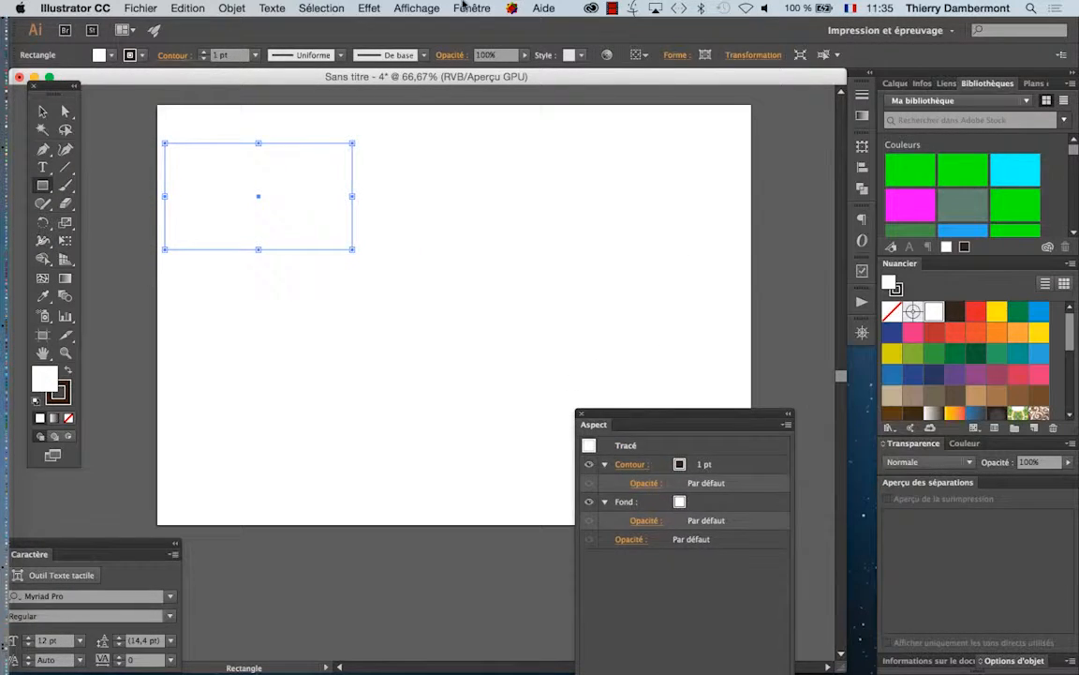
{"action": "left_click", "coordinate": [464, 7]}
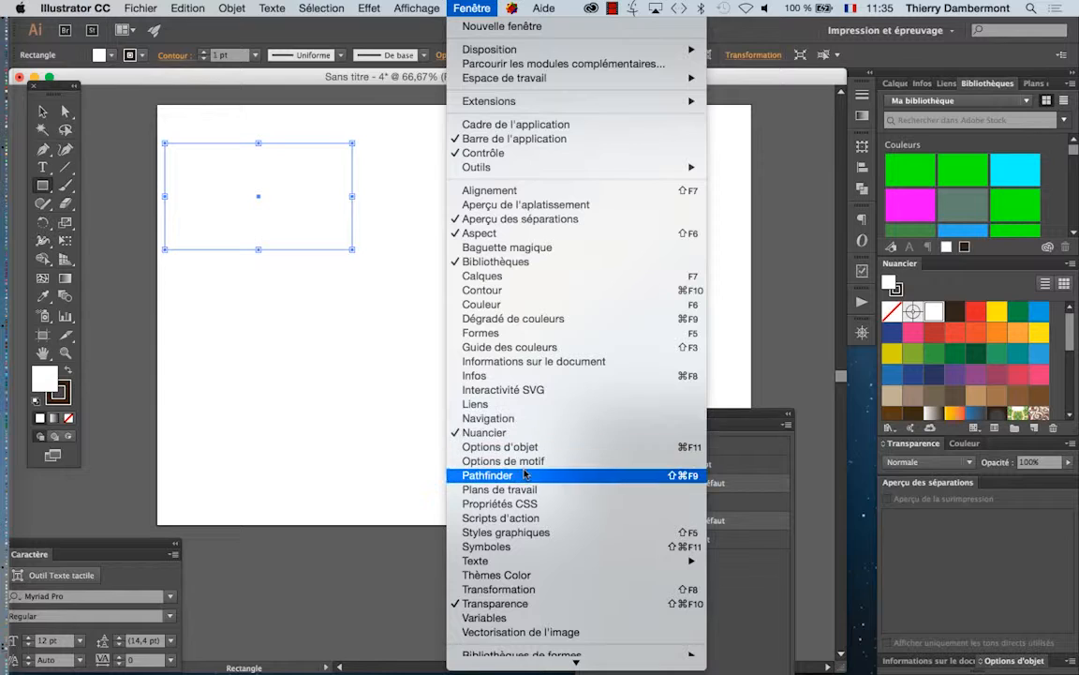
{"action": "left_click", "coordinate": [501, 432]}
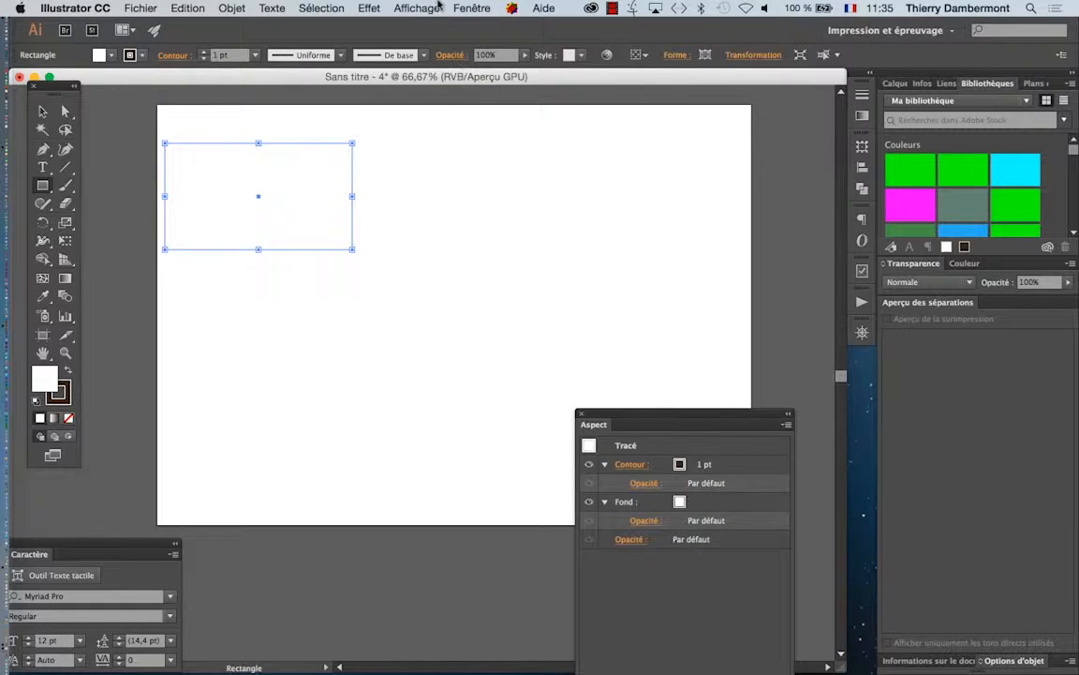
{"action": "left_click", "coordinate": [470, 8]}
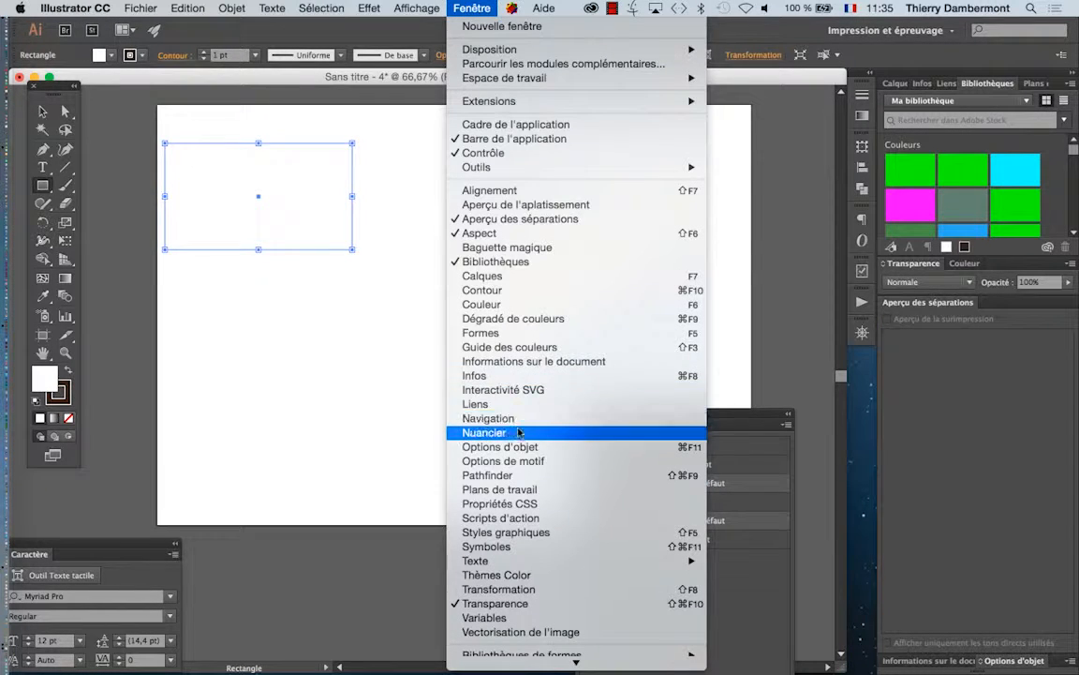
{"action": "left_click", "coordinate": [519, 432]}
{"action": "left_click_drag", "start_coordinate": [906, 264], "coordinate": [680, 134]}
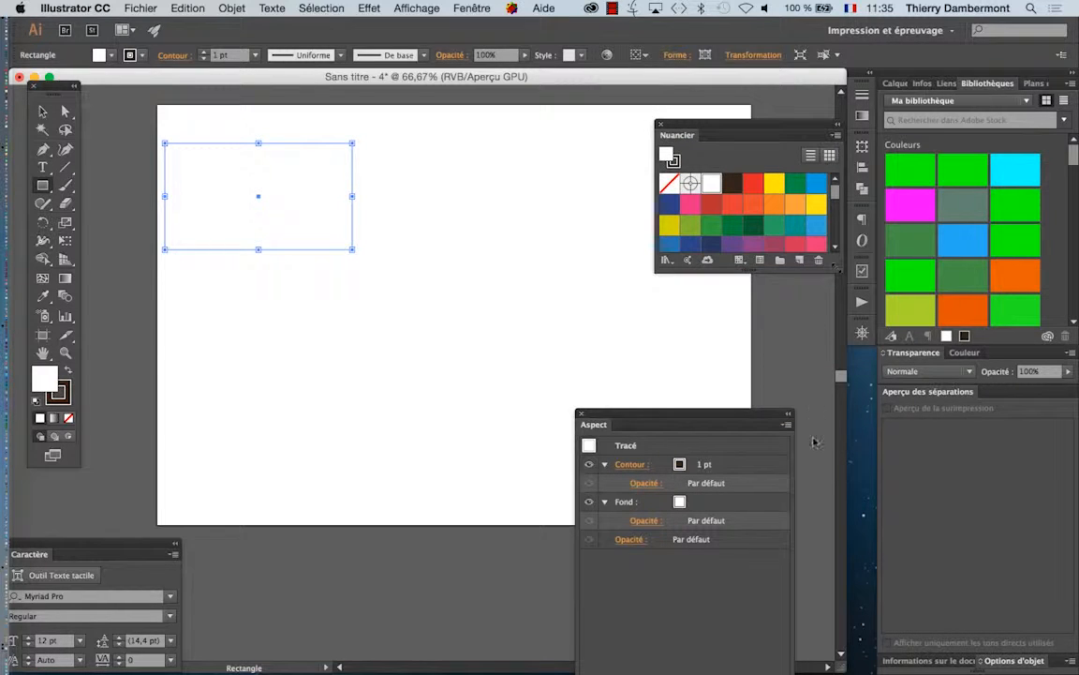
{"action": "left_click_drag", "start_coordinate": [846, 274], "coordinate": [831, 536]}
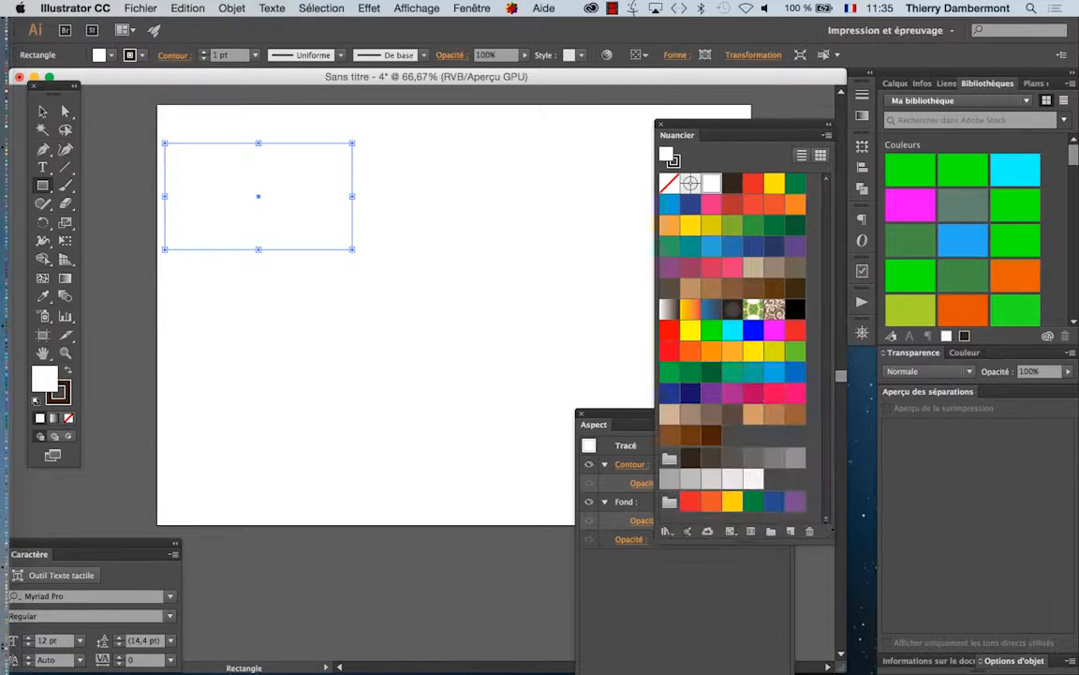
Fill the first rectangle with pinkish red and draw a blue-filled rectangle overlapping its lower-right corner.
{"action": "left_click", "coordinate": [711, 267]}
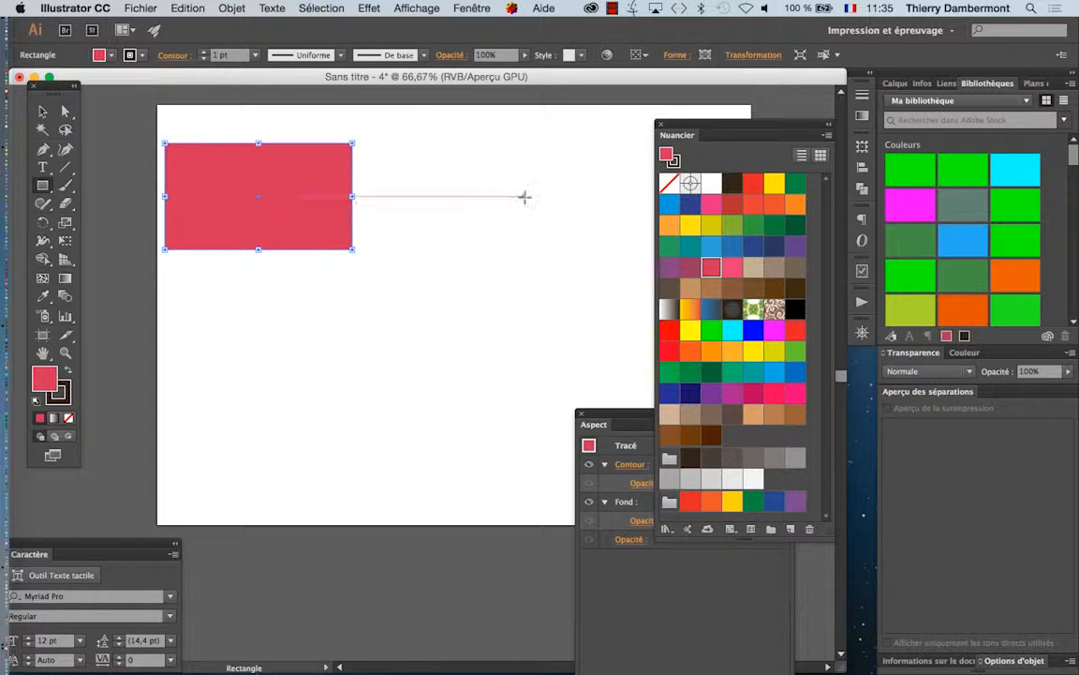
{"action": "mouse_move", "coordinate": [524, 196]}
{"action": "left_mouse_down"}
{"action": "mouse_move", "coordinate": [300, 303]}
{"action": "mouse_move", "coordinate": [300, 322]}
{"action": "left_mouse_up"}
{"action": "left_click", "coordinate": [711, 246]}
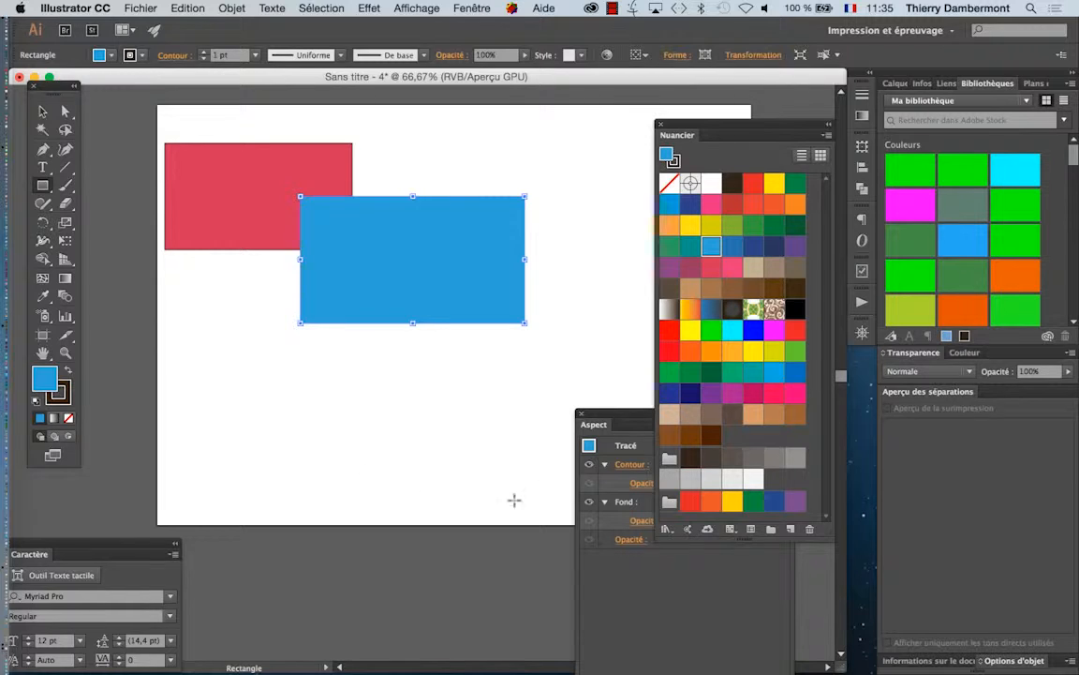
Draw a wide rectangle near the artboard's lower edge, fill it with the yellow-to-red gradient swatch, and deselect it.
{"action": "left_click_drag", "start_coordinate": [509, 442], "coordinate": [400, 399]}
{"action": "key", "text": "super+minus"}
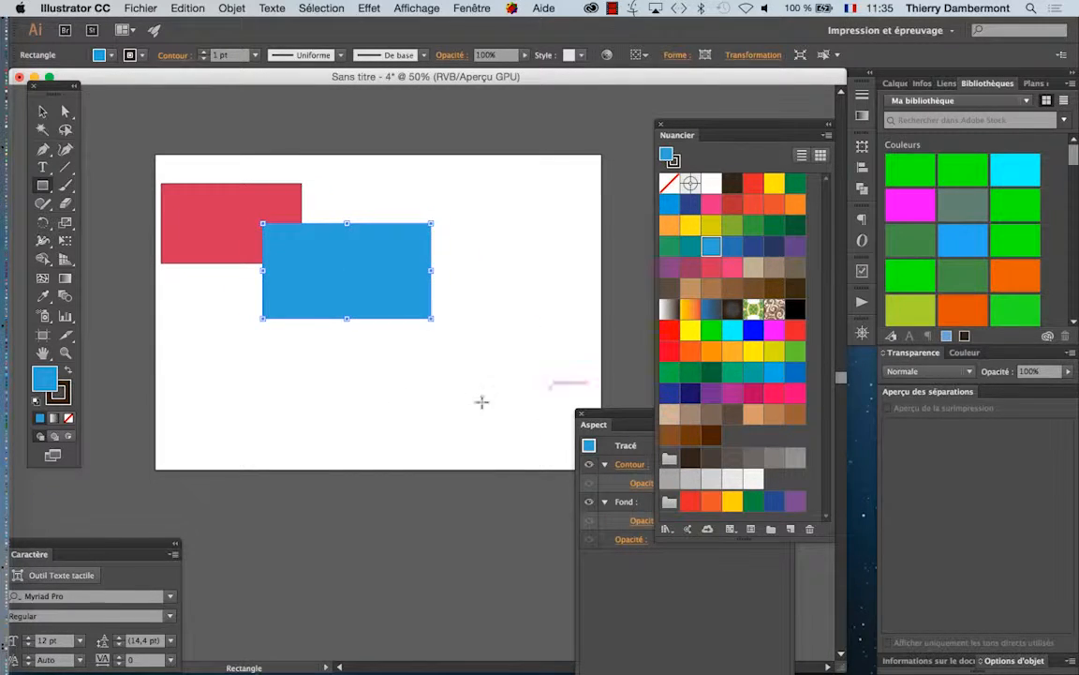
{"action": "left_click_drag", "start_coordinate": [550, 387], "coordinate": [200, 447]}
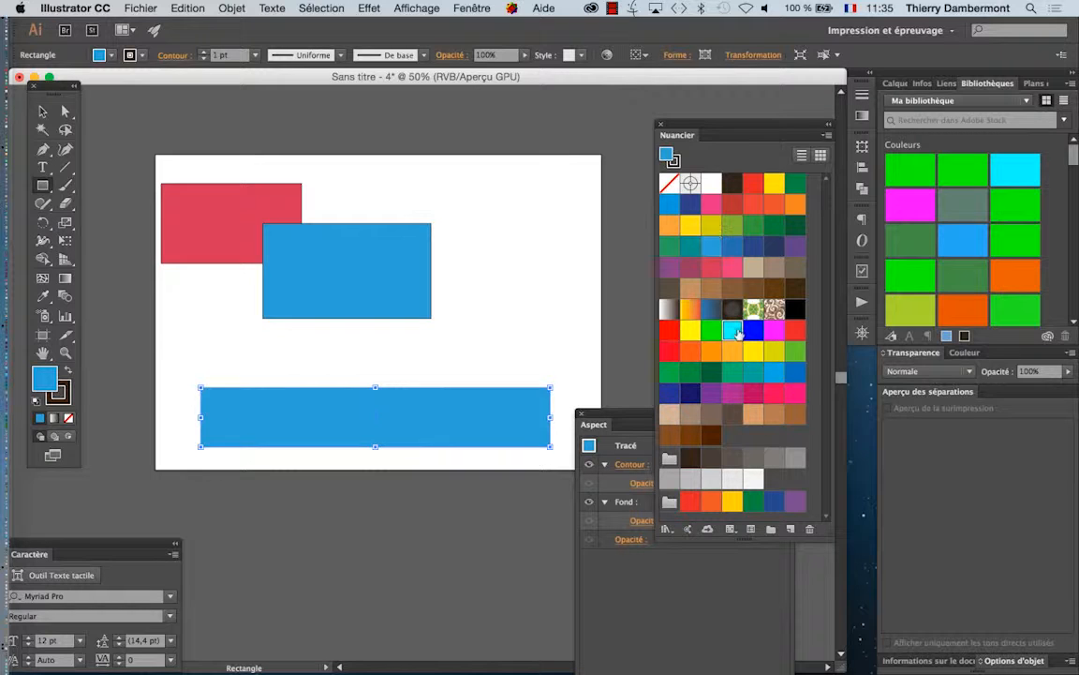
{"action": "left_click", "coordinate": [732, 329]}
{"action": "left_click", "coordinate": [774, 328]}
{"action": "left_click", "coordinate": [689, 313]}
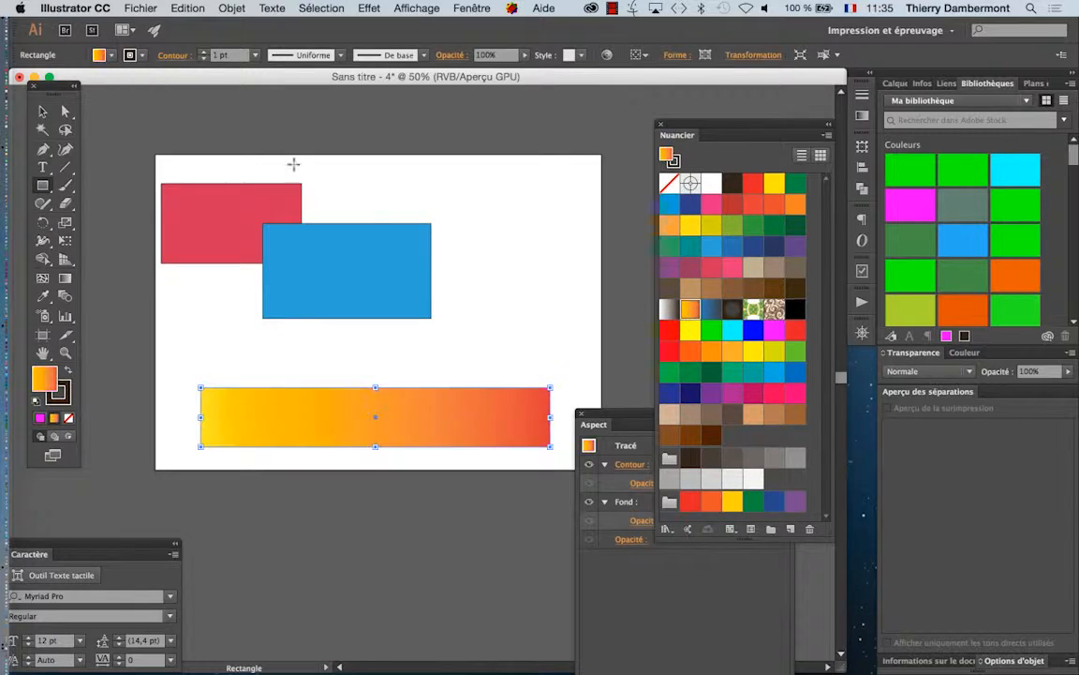
{"action": "key", "text": "v"}
{"action": "left_click", "coordinate": [400, 215]}
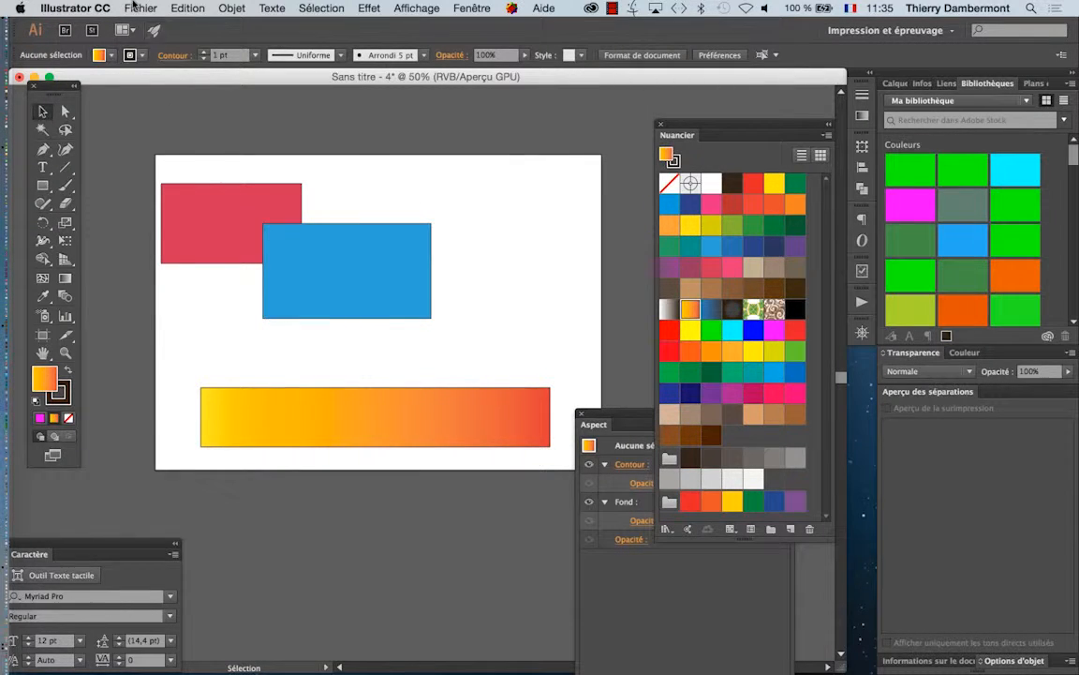
Place fonds decales - 02.ai as a linked file, about 300 × 116 mm, overlapping the blue and gradient rectangles, and deselect it.
{"action": "left_click", "coordinate": [134, 5]}
{"action": "left_click", "coordinate": [187, 242]}
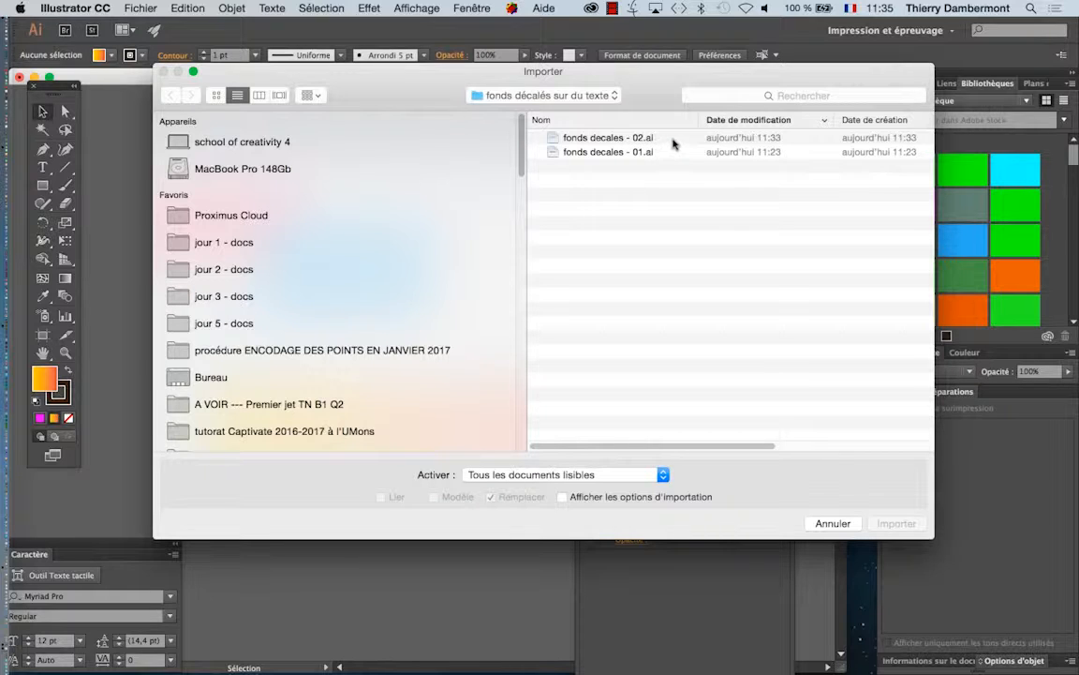
{"action": "left_click", "coordinate": [673, 141]}
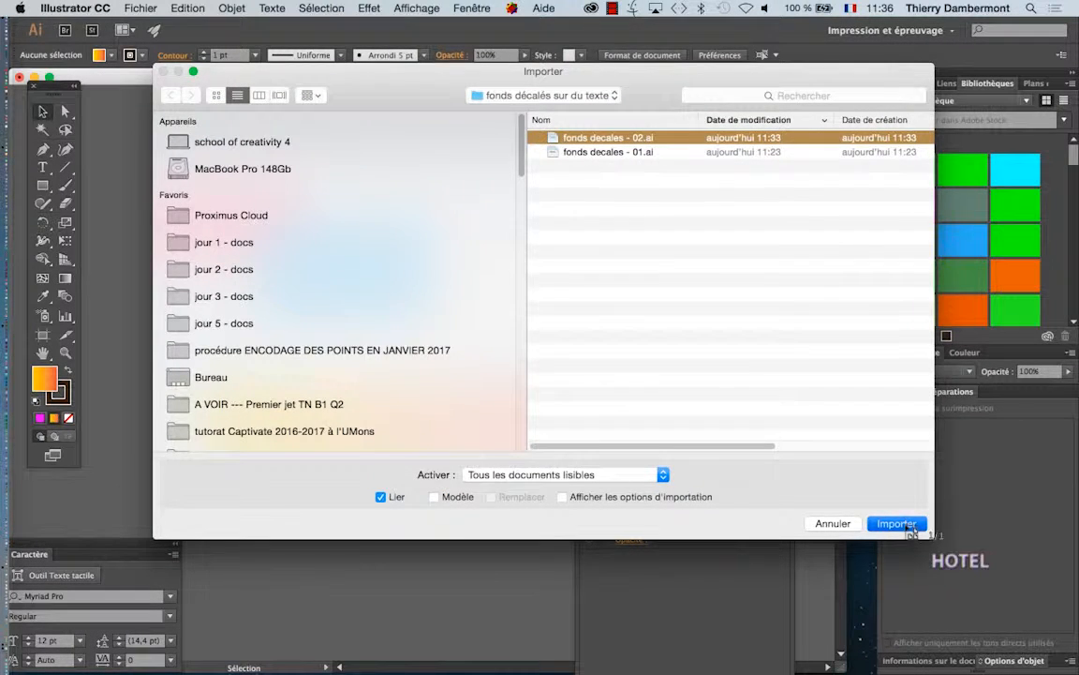
{"action": "left_click", "coordinate": [898, 524]}
{"action": "left_click_drag", "start_coordinate": [206, 277], "coordinate": [528, 427]}
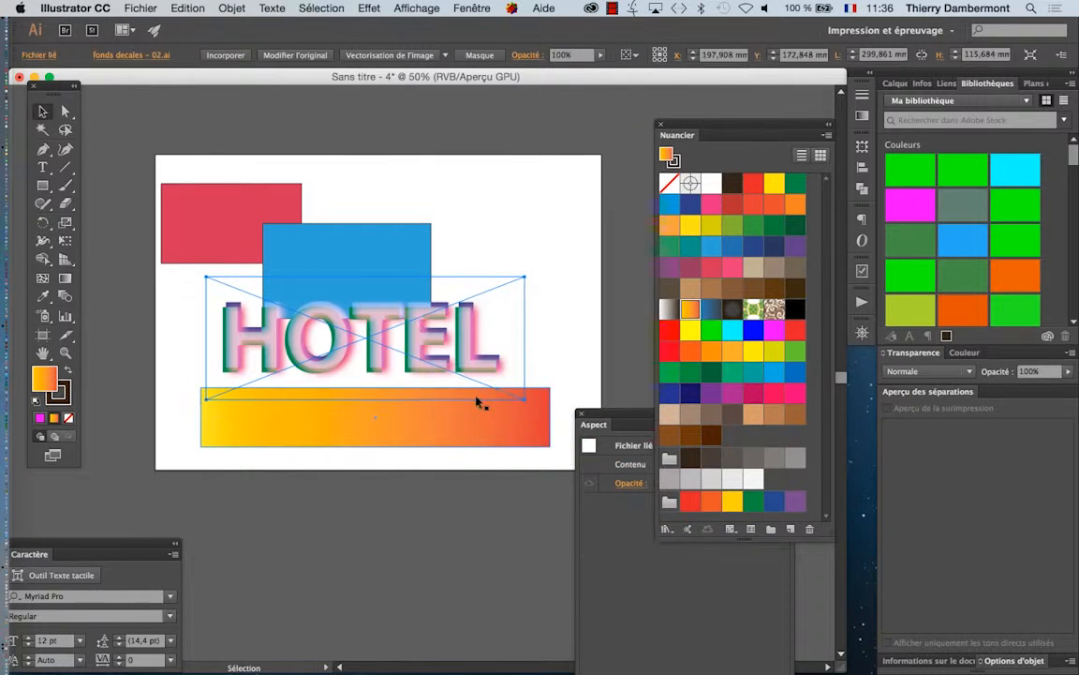
{"action": "left_click", "coordinate": [43, 110]}
{"action": "left_click", "coordinate": [214, 129]}
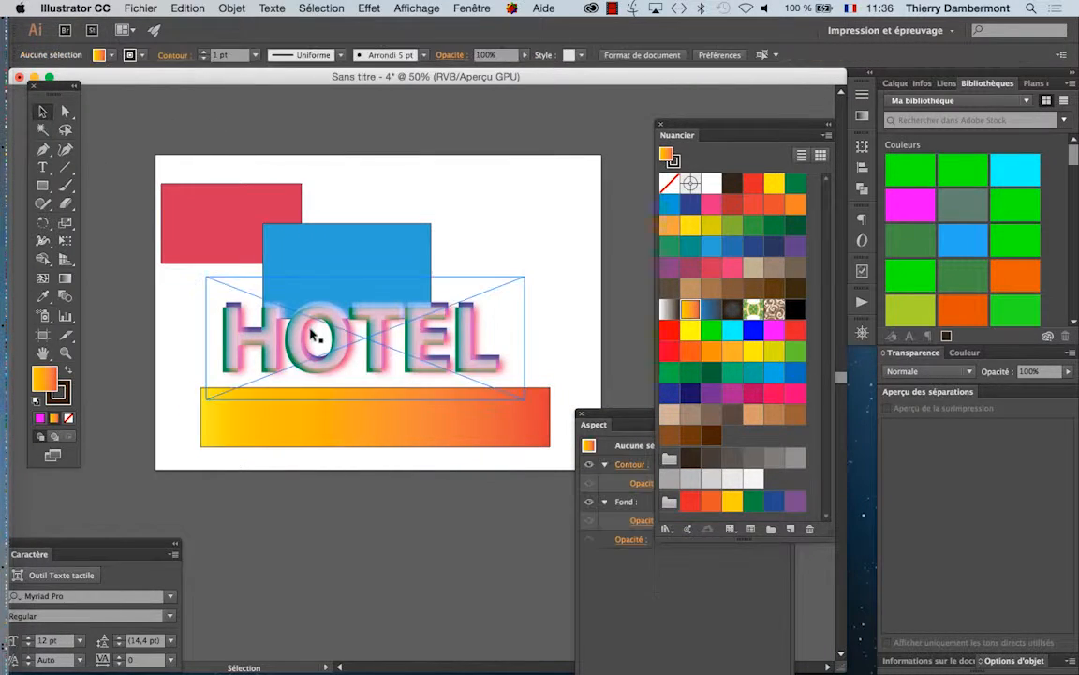
Move the linked HOTEL artwork up over the red and blue rectangles, shift the Swatches panel off the artboard, and deselect.
{"action": "mouse_move", "coordinate": [312, 339]}
{"action": "left_mouse_down"}
{"action": "mouse_move", "coordinate": [355, 285]}
{"action": "mouse_move", "coordinate": [326, 340]}
{"action": "left_mouse_up"}
{"action": "left_click", "coordinate": [137, 321]}
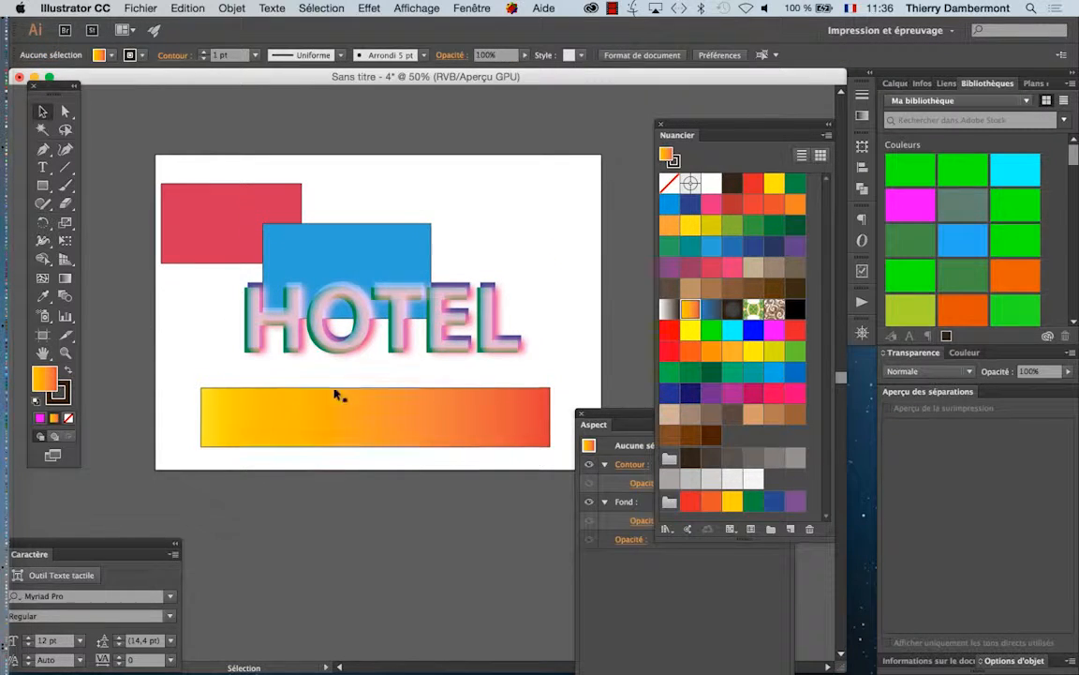
{"action": "key", "text": "super+plus"}
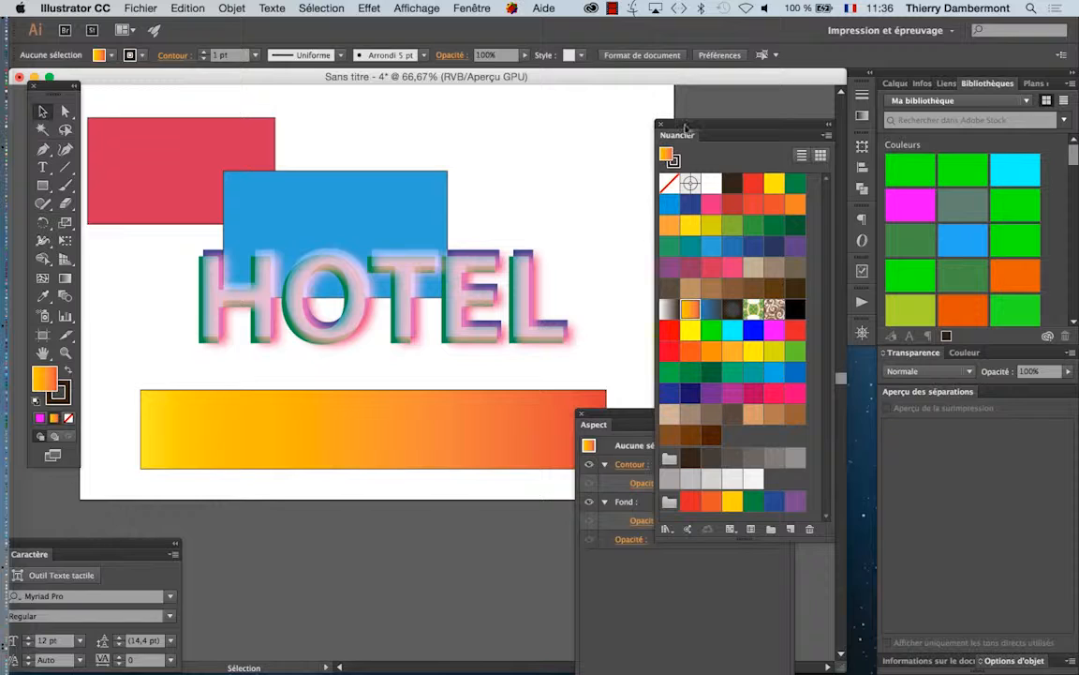
{"action": "left_click_drag", "start_coordinate": [684, 127], "coordinate": [754, 116]}
{"action": "left_click_drag", "start_coordinate": [482, 337], "coordinate": [441, 302]}
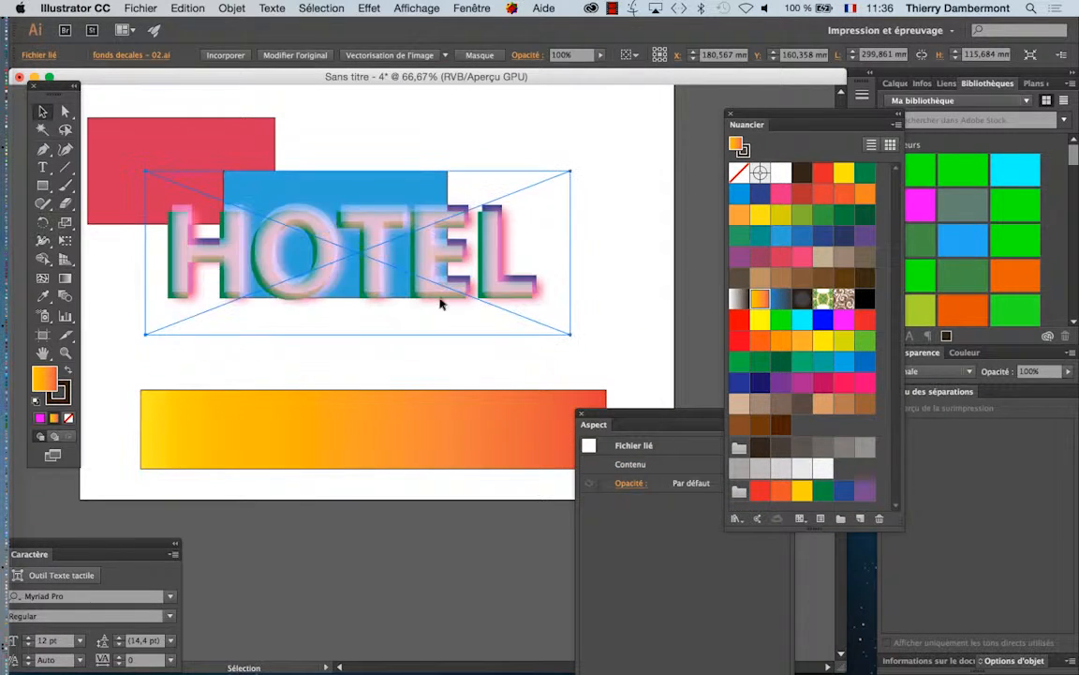
{"action": "left_click", "coordinate": [290, 511]}
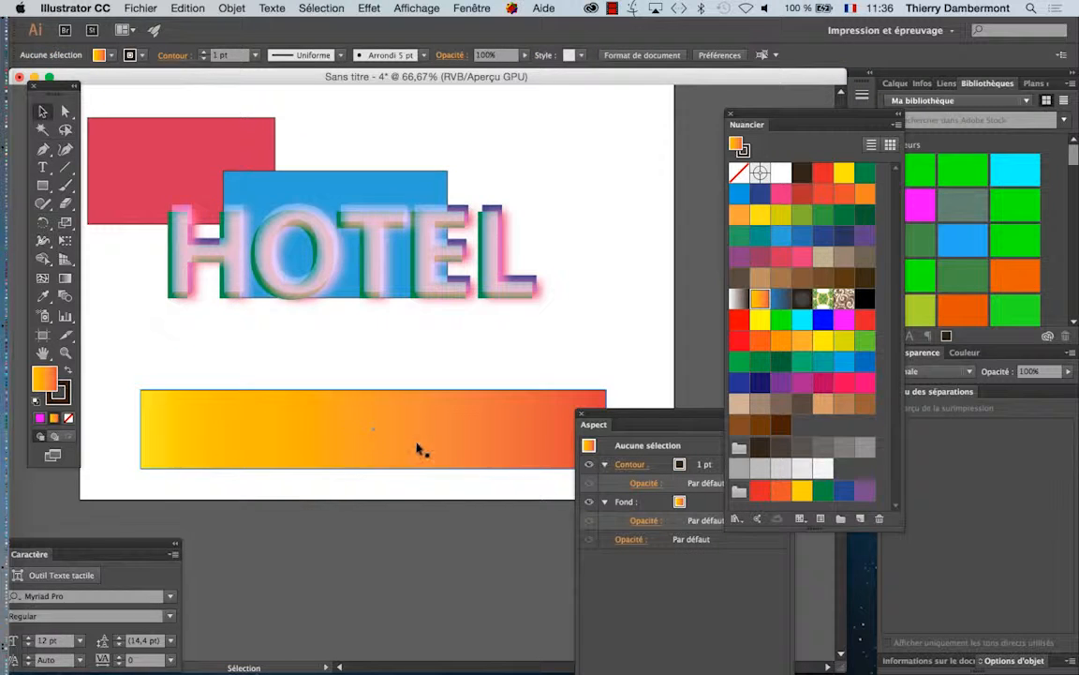
Move the gradient rectangle up behind the HOTEL artwork and back below it, fill it with dark blue, and deselect it.
{"action": "scroll", "coordinate": [419, 443], "scroll_direction": "down", "scroll_amount": 1}
{"action": "left_click_drag", "start_coordinate": [433, 445], "coordinate": [437, 367]}
{"action": "left_click", "coordinate": [438, 548]}
{"action": "left_click", "coordinate": [554, 351]}
{"action": "left_click_drag", "start_coordinate": [553, 351], "coordinate": [537, 426]}
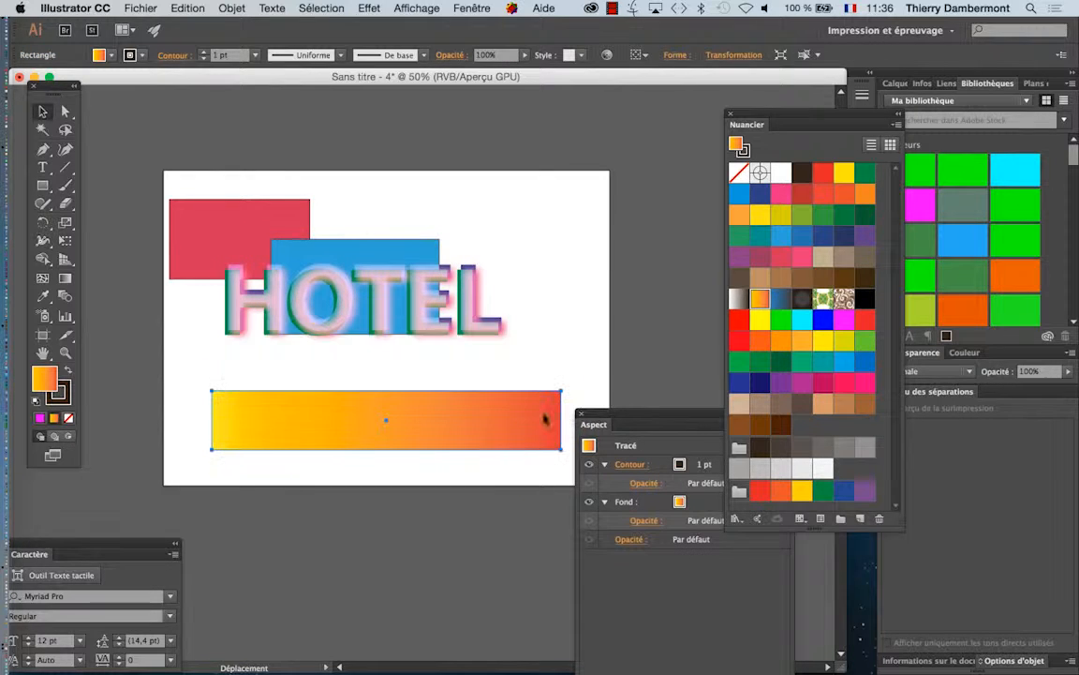
{"action": "left_click", "coordinate": [762, 194]}
{"action": "left_click", "coordinate": [385, 593]}
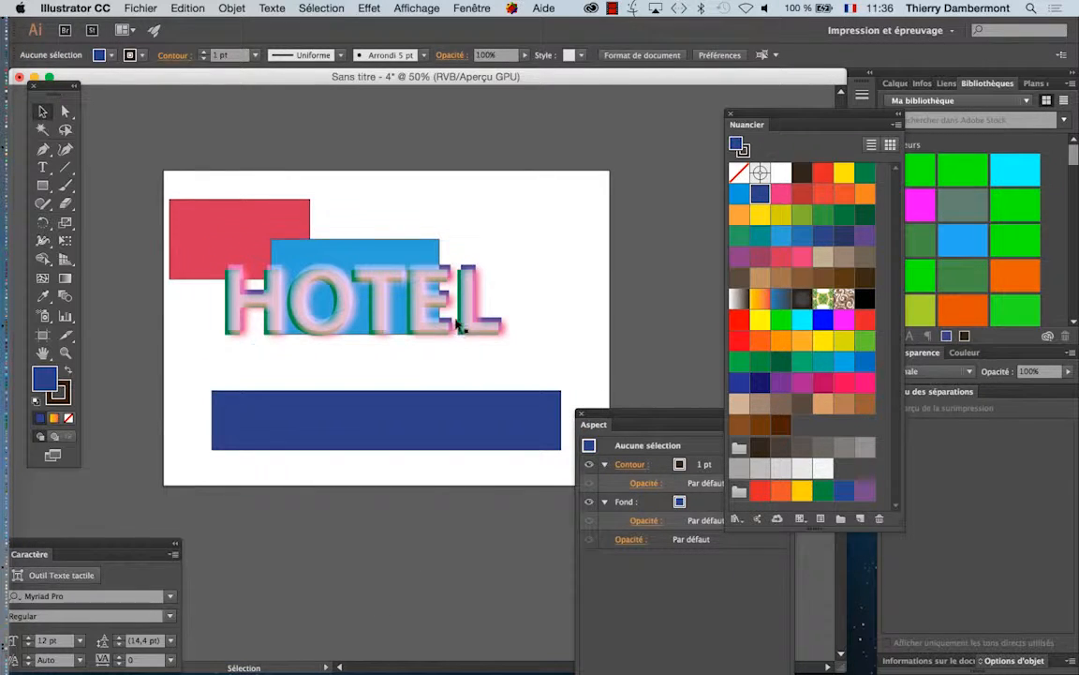
Move the HOTEL artwork down to about X 210 mm, Y 166 mm, raise the Appearance panel to show it fully, and deselect.
{"action": "left_click_drag", "start_coordinate": [458, 320], "coordinate": [500, 378]}
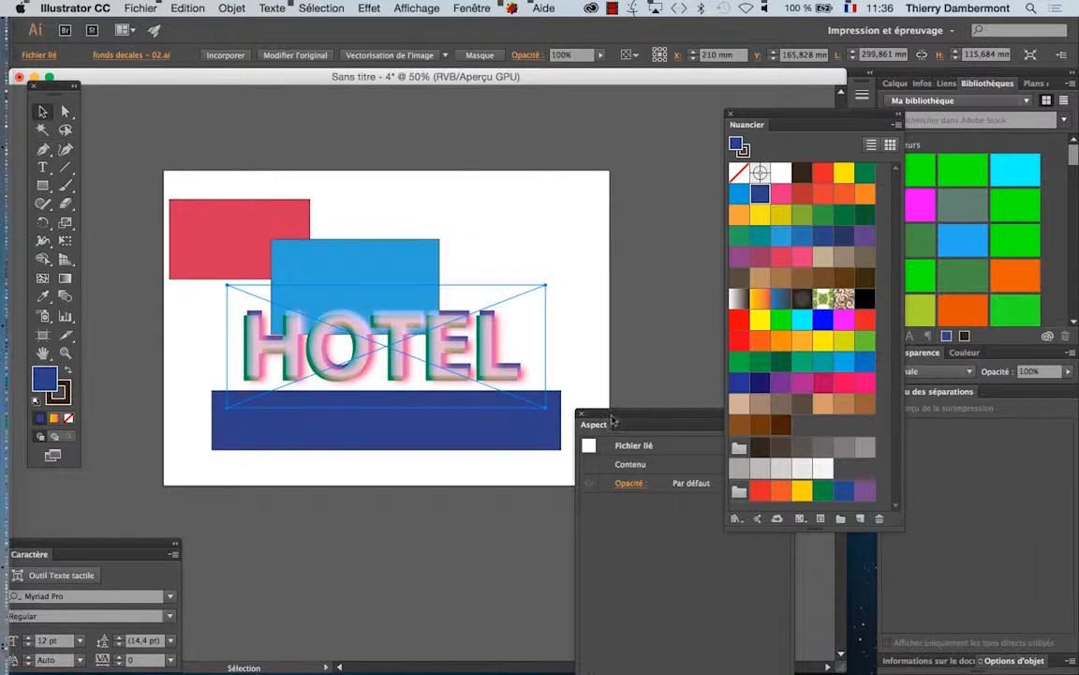
{"action": "left_click_drag", "start_coordinate": [611, 419], "coordinate": [610, 228]}
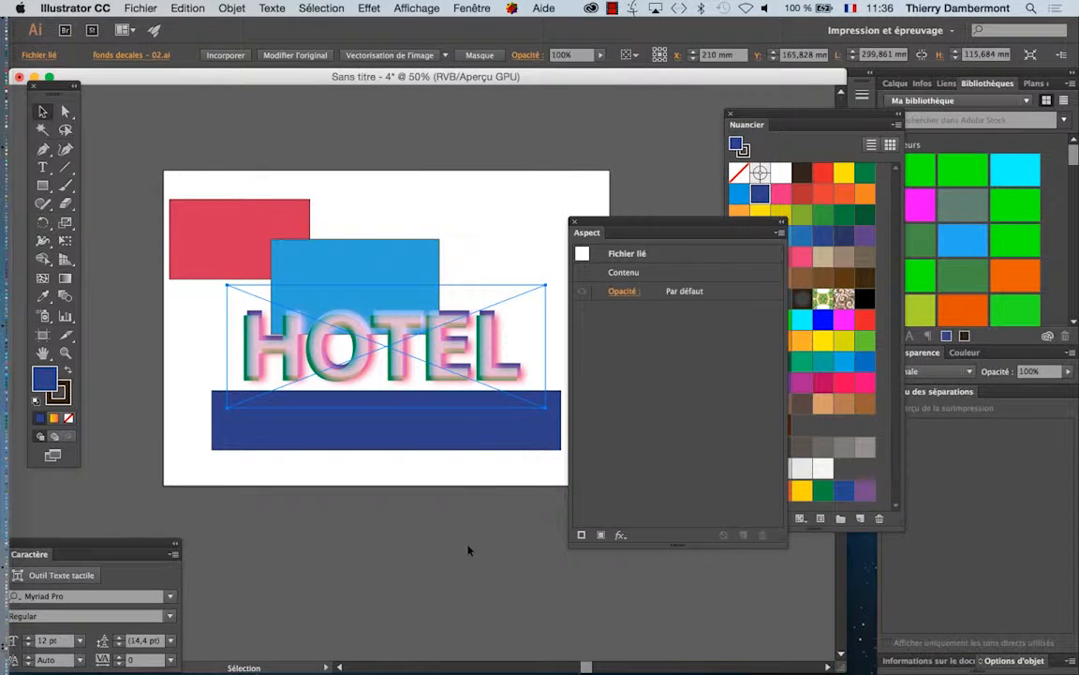
{"action": "left_click", "coordinate": [468, 550]}
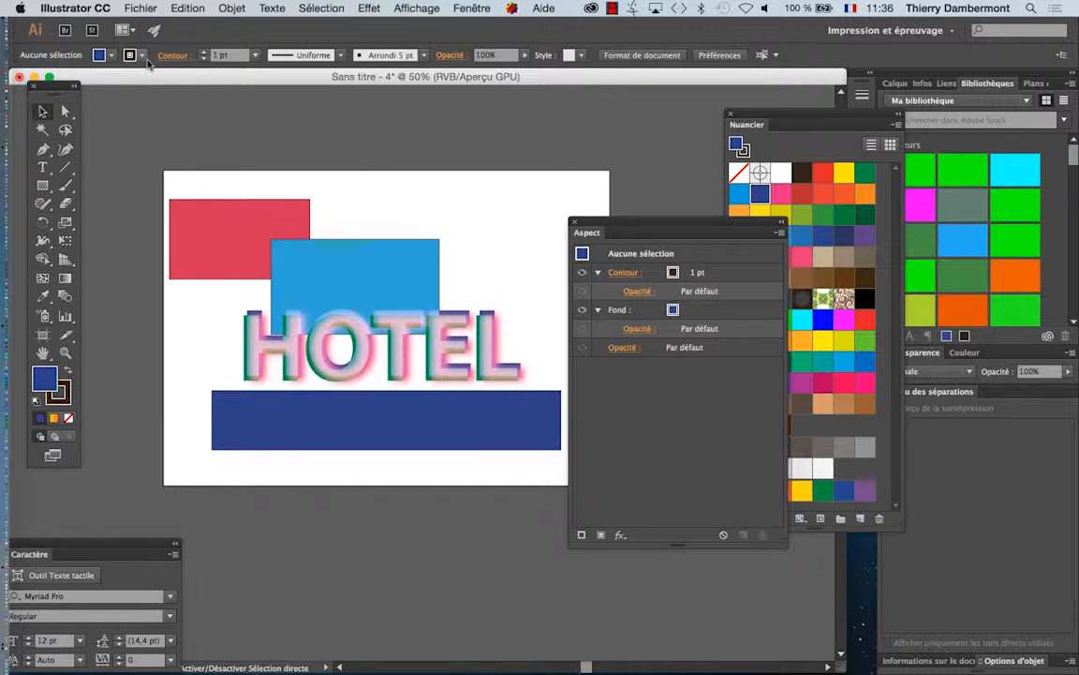
Save the document as composition avec le mot HOTEL.ai in the fonds décalés sur du texte folder, in Adobe Illustrator format.
{"action": "left_click", "coordinate": [140, 9]}
{"action": "left_click", "coordinate": [207, 136]}
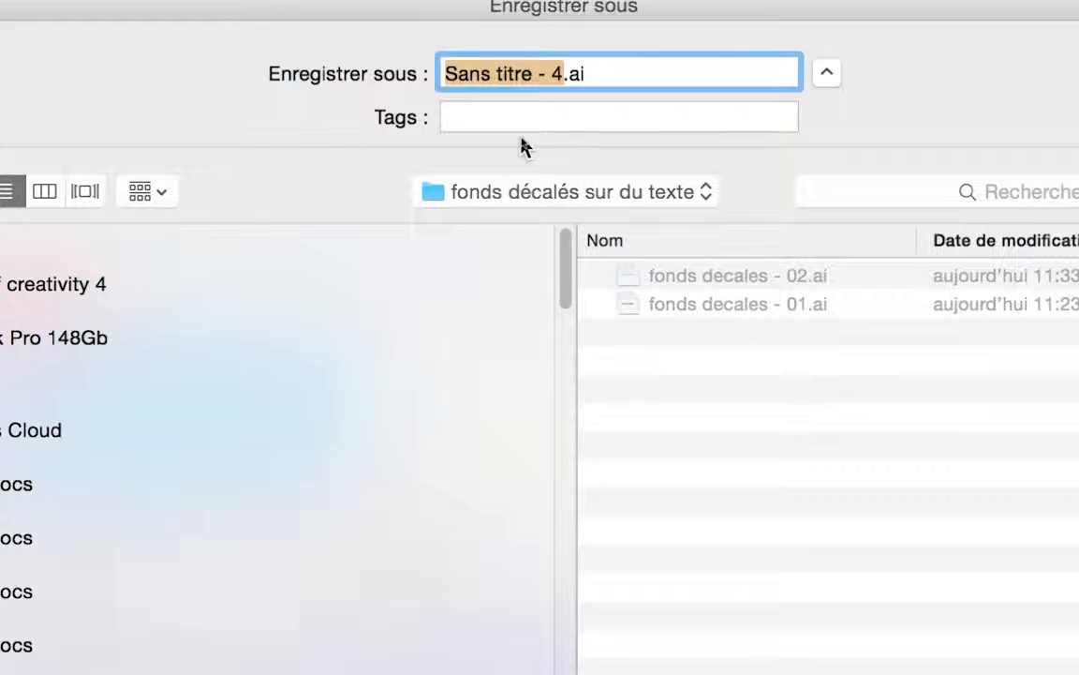
{"action": "type", "text": "composition"}
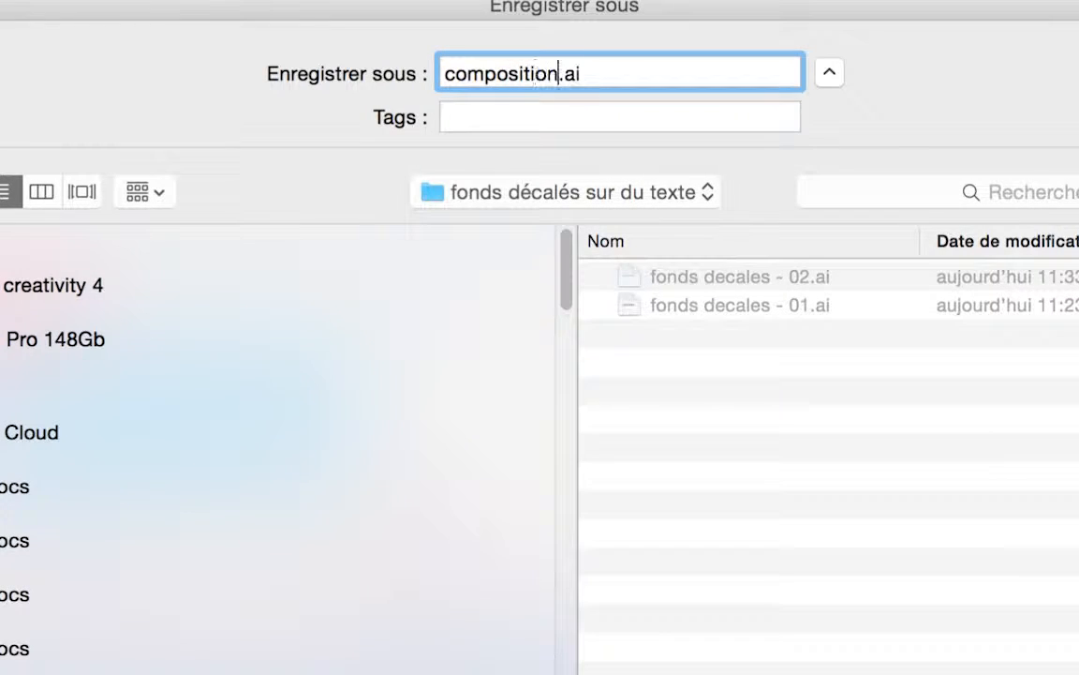
{"action": "type", "text": " avec le mot H"}
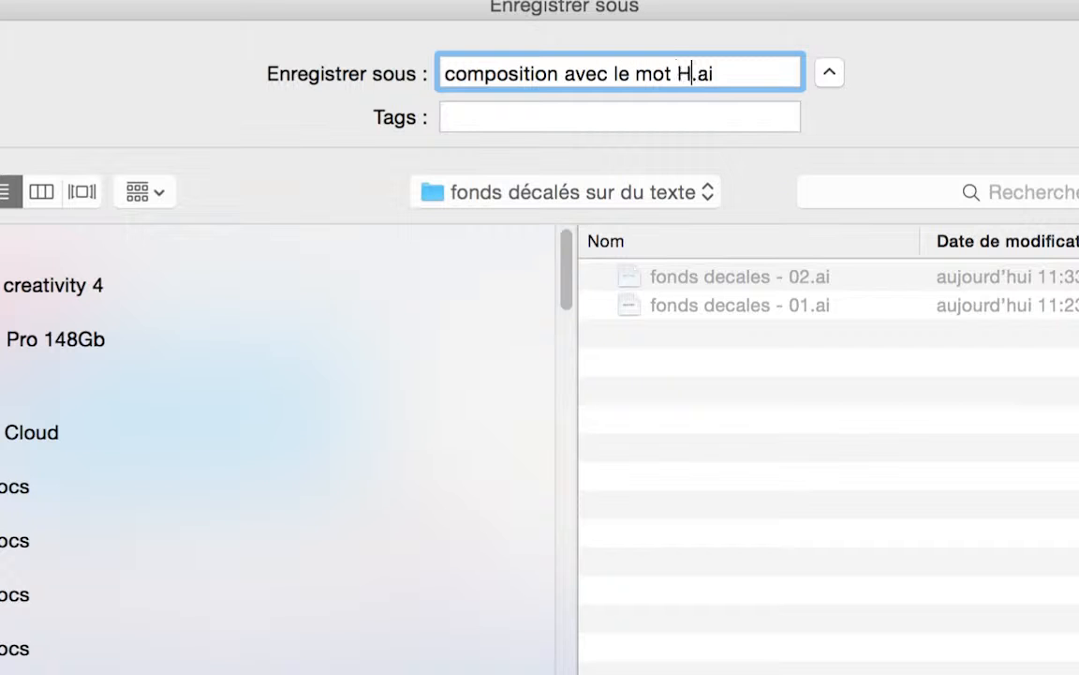
{"action": "type", "text": "OTEL"}
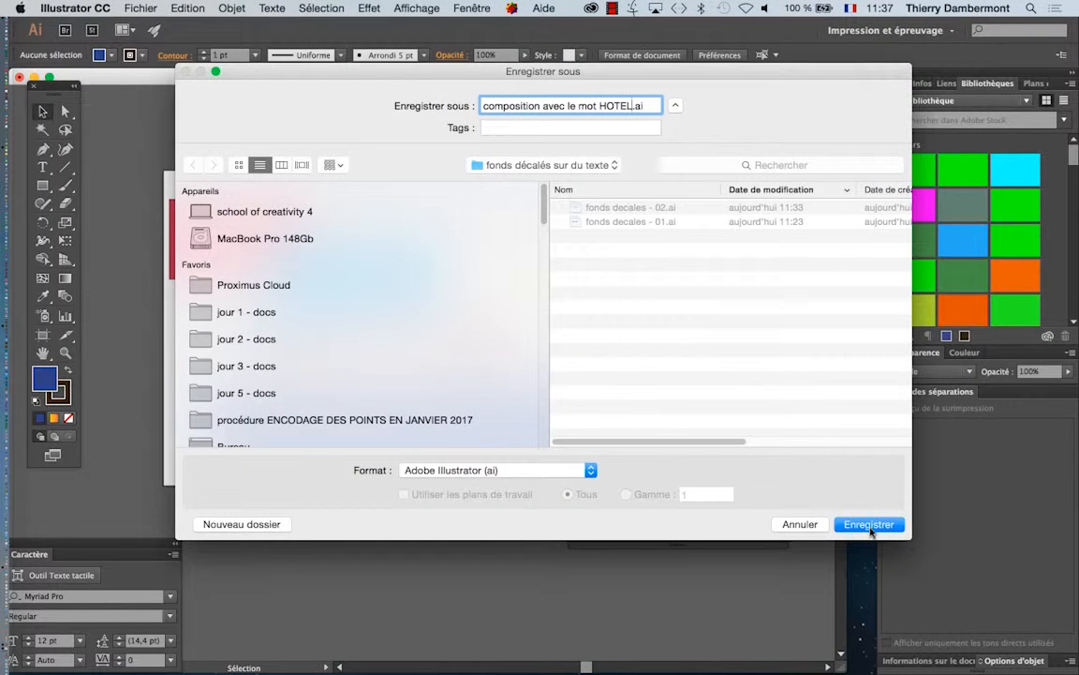
{"action": "left_click", "coordinate": [863, 523]}
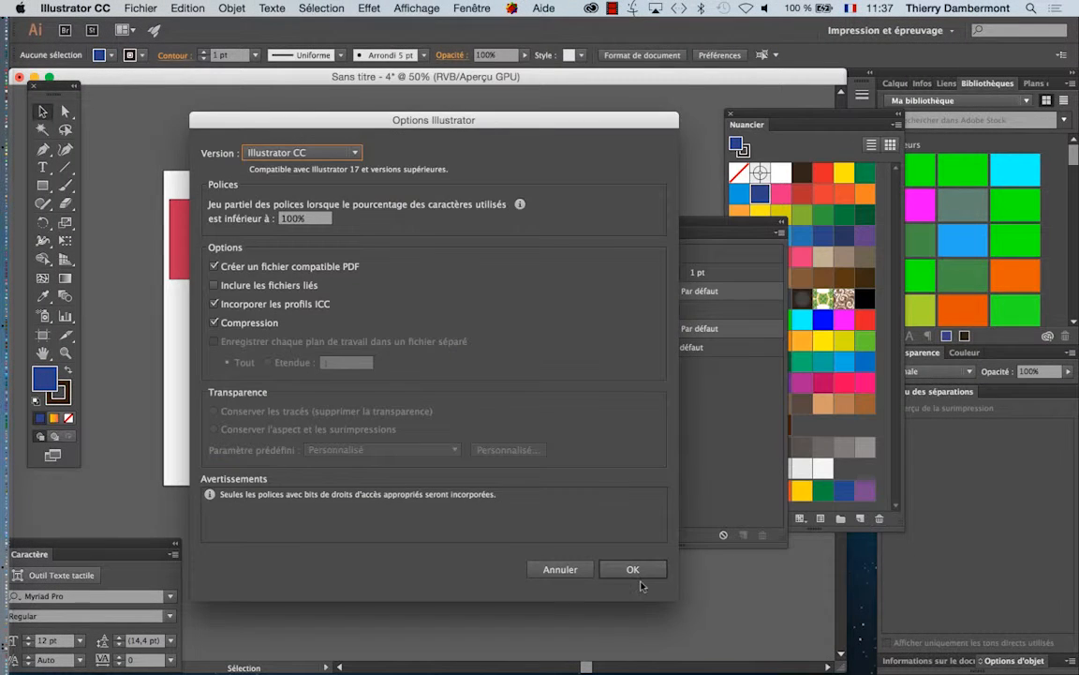